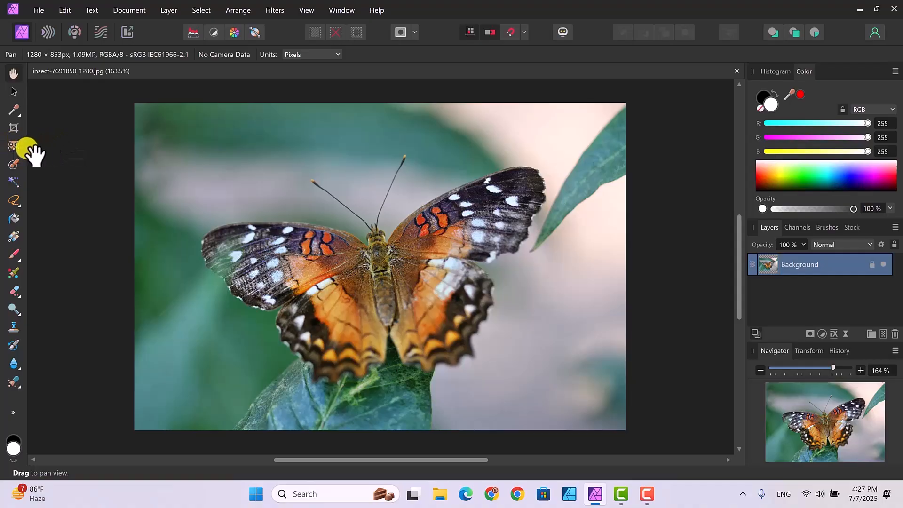
- Select the whole background around the butterfly with the Object Selection Tool, and brush in the missed strip along the image's lower-right edge
left_click(13, 147)
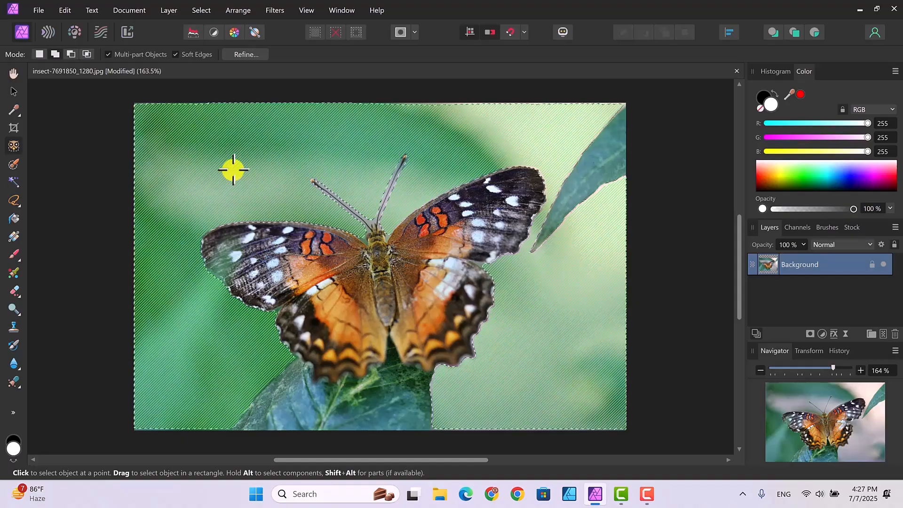
left_click(234, 169)
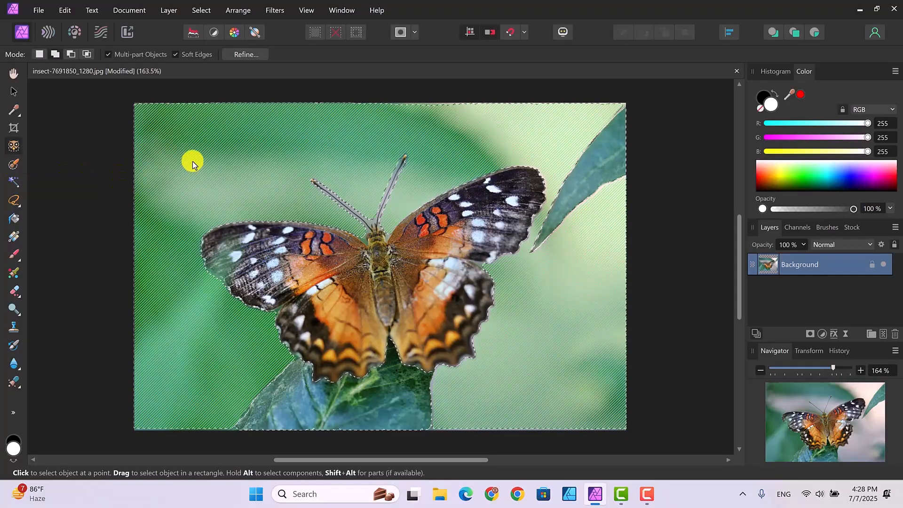
left_click(13, 165)
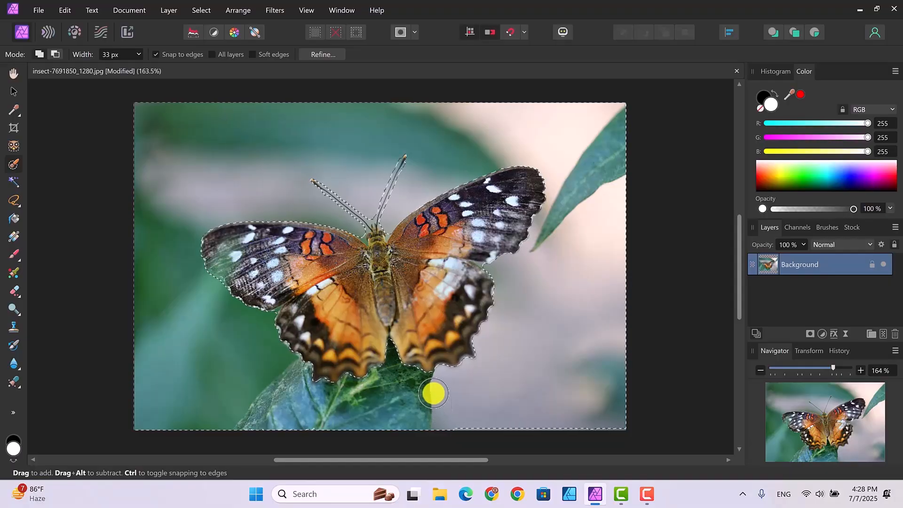
left_click_drag(447, 427, 622, 425)
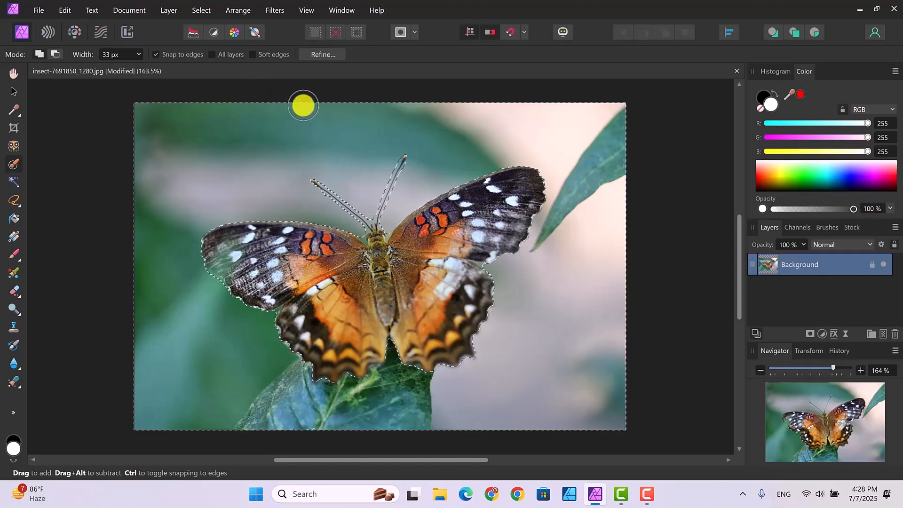
- Invert the pixel selection to the butterfly and subtract the stray leaf area at the image's lower-left edge with the Selection Brush
left_click(201, 13)
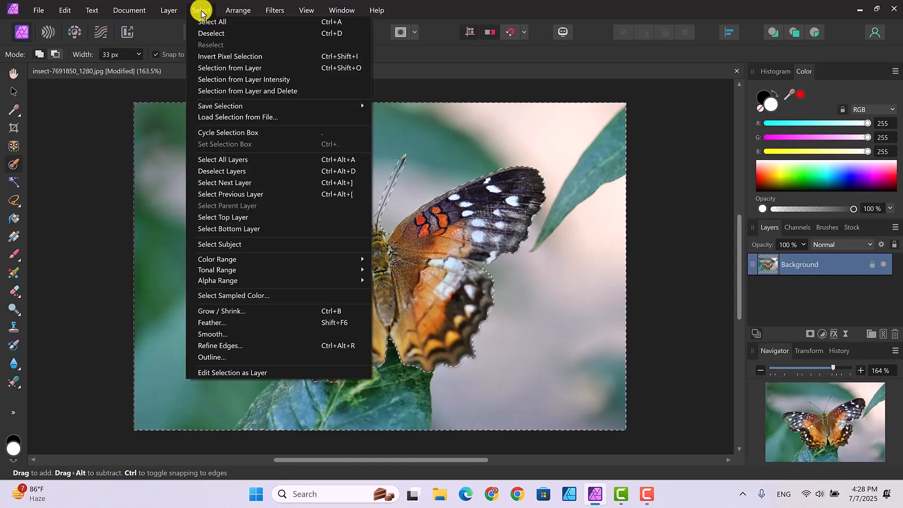
left_click(226, 57)
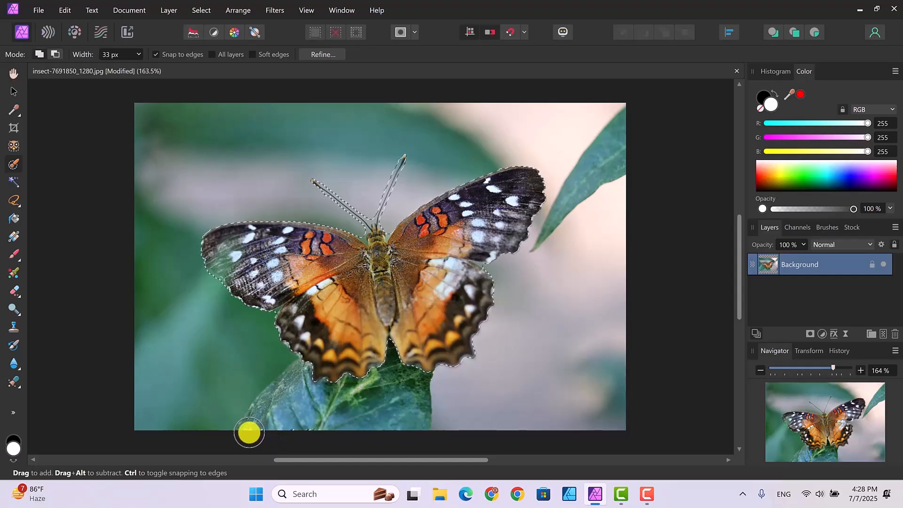
left_click_drag(247, 432, 264, 431)
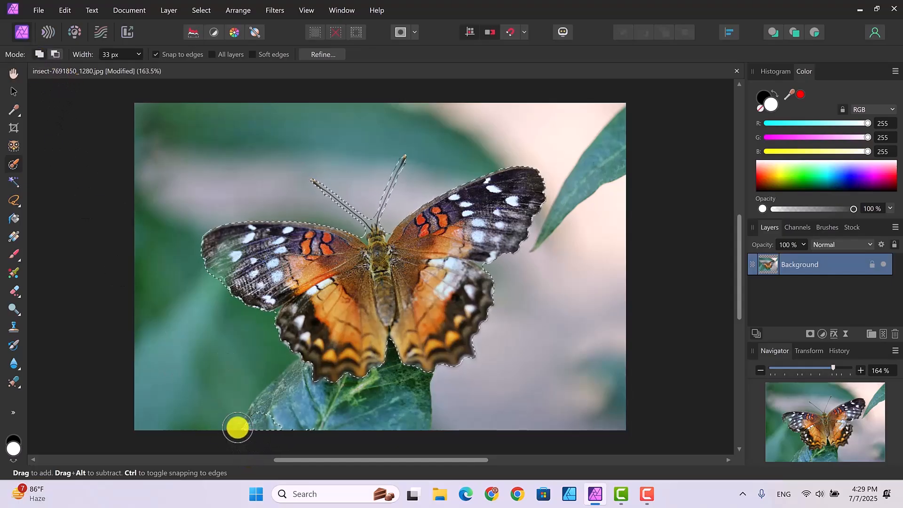
left_click(55, 54)
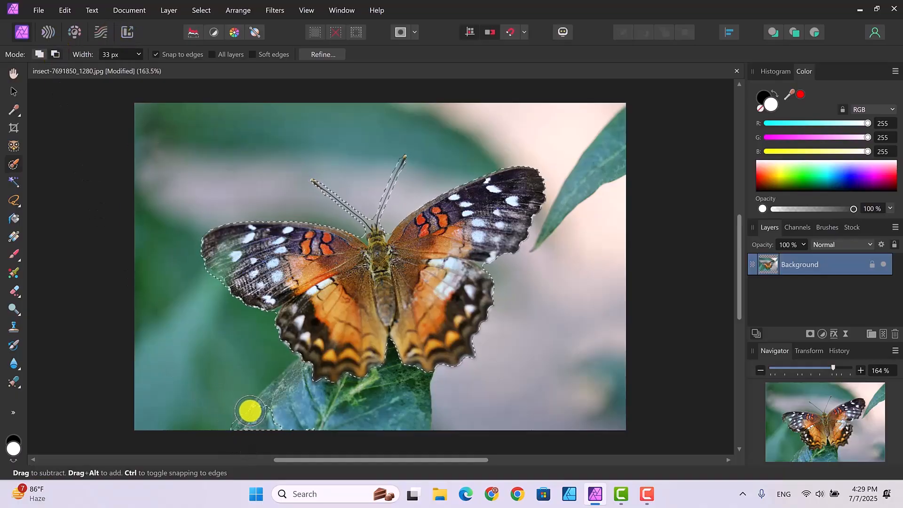
mouse_move(249, 411)
left_mouse_down()
mouse_move(280, 428)
mouse_move(225, 427)
mouse_move(269, 421)
mouse_move(245, 420)
left_mouse_up()
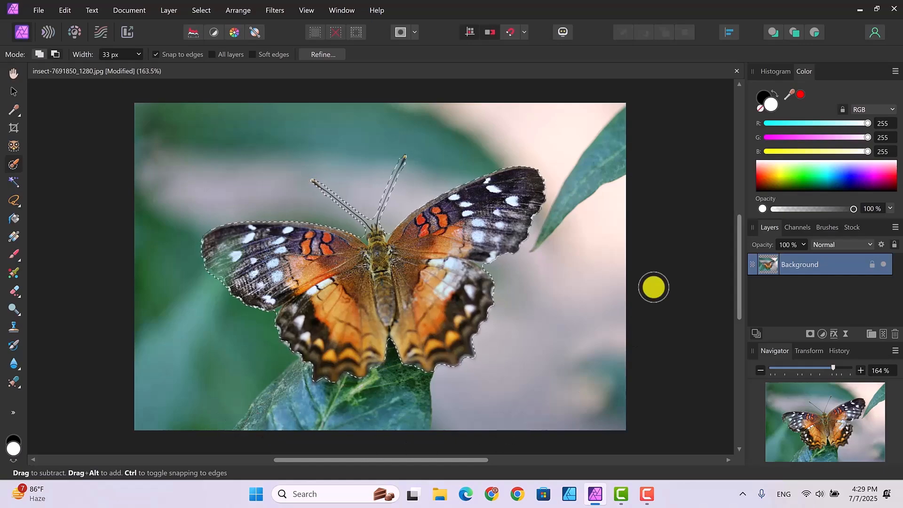
- Refine the selection by painting matte beside the butterfly's head at the antenna base, and output the result as a mask
left_click(316, 55)
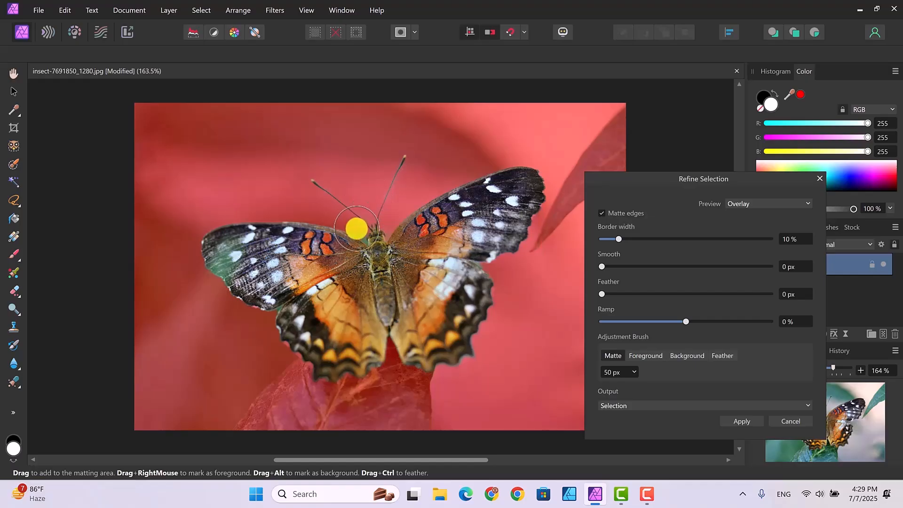
left_click_drag(361, 230, 365, 238)
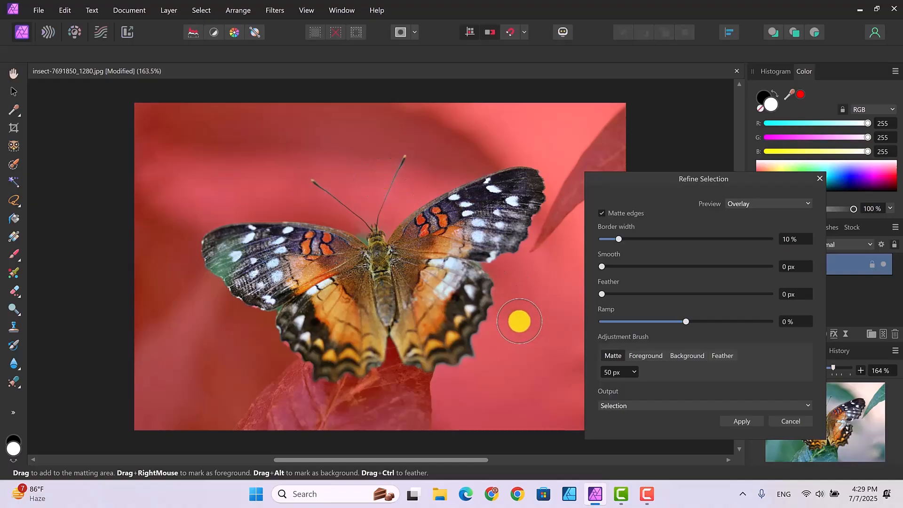
left_click(800, 409)
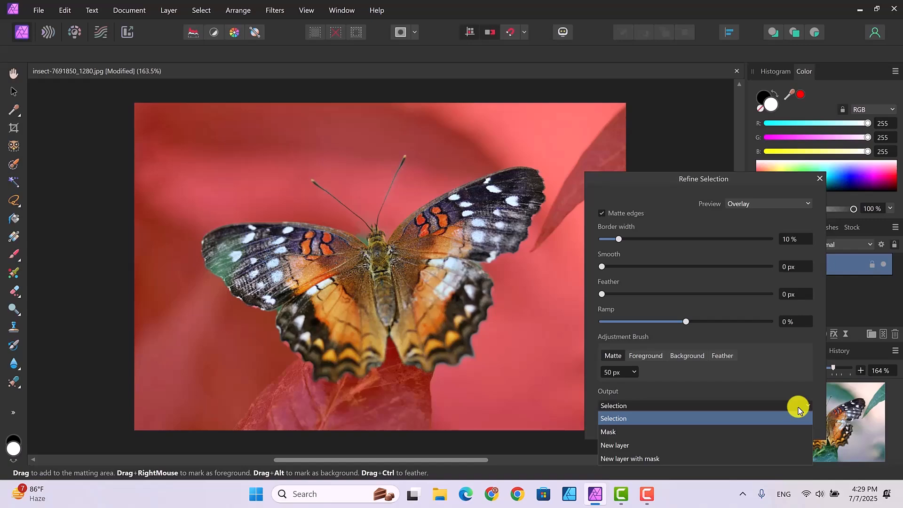
left_click(621, 433)
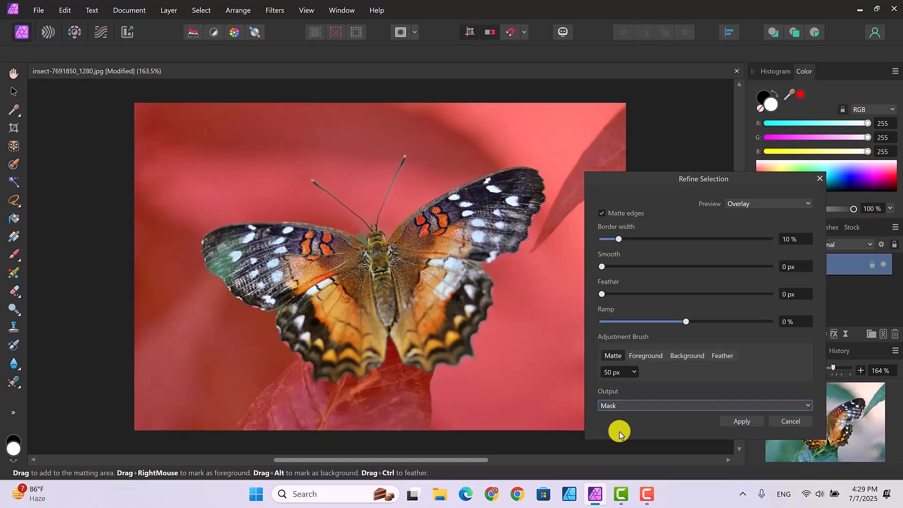
left_click(746, 422)
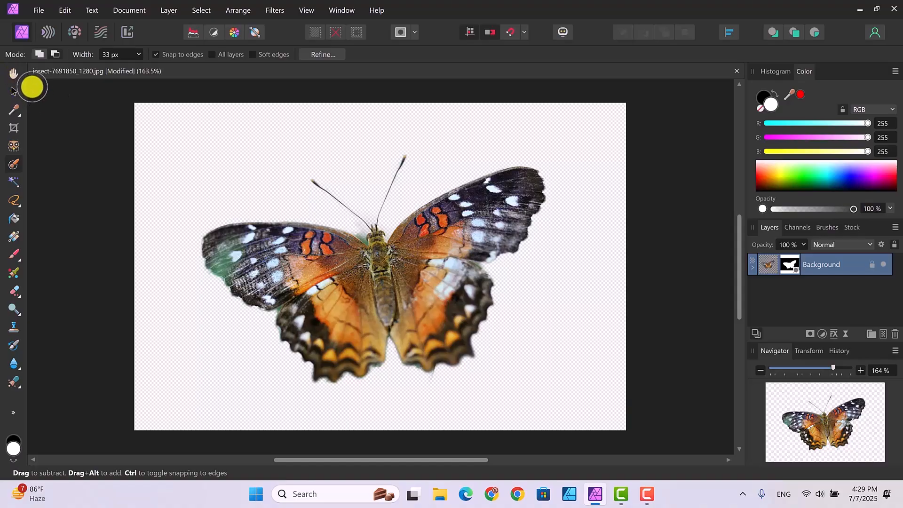
- Add a Black and White adjustment above the masked butterfly with Red set to 7%
left_click(13, 90)
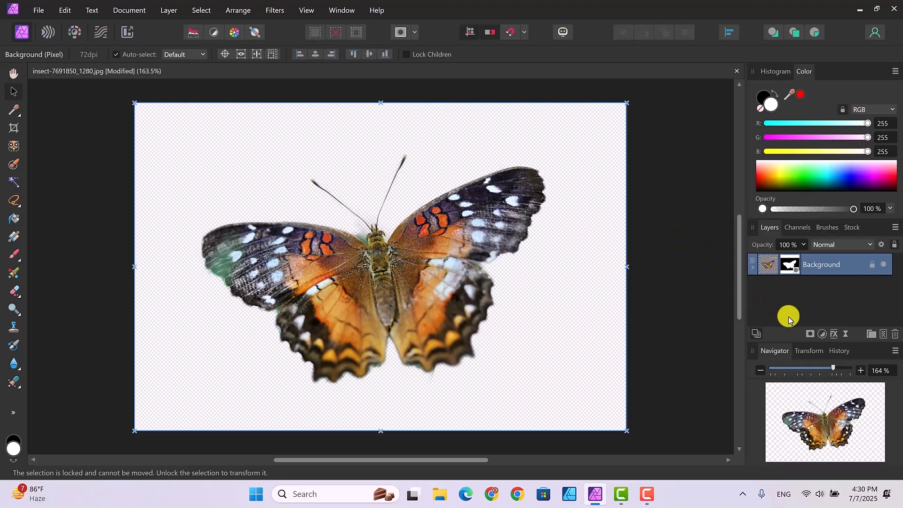
left_click(822, 335)
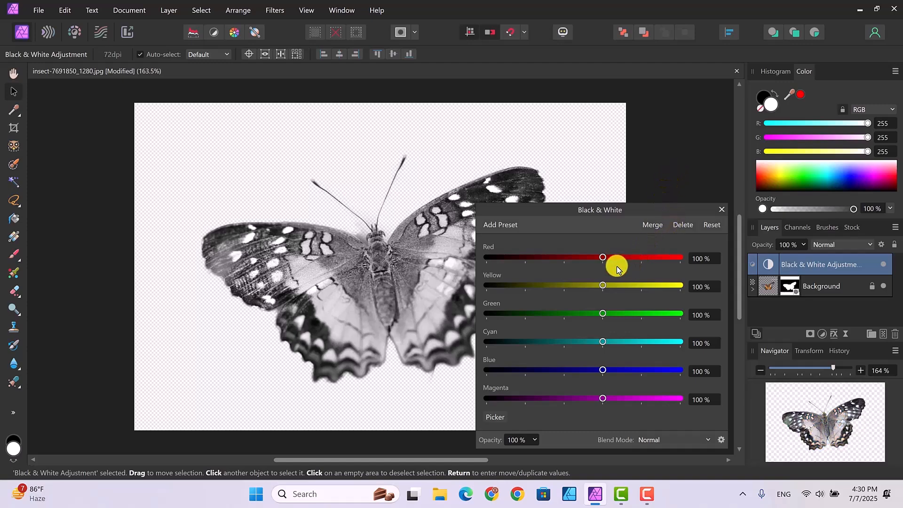
left_click_drag(602, 257, 567, 260)
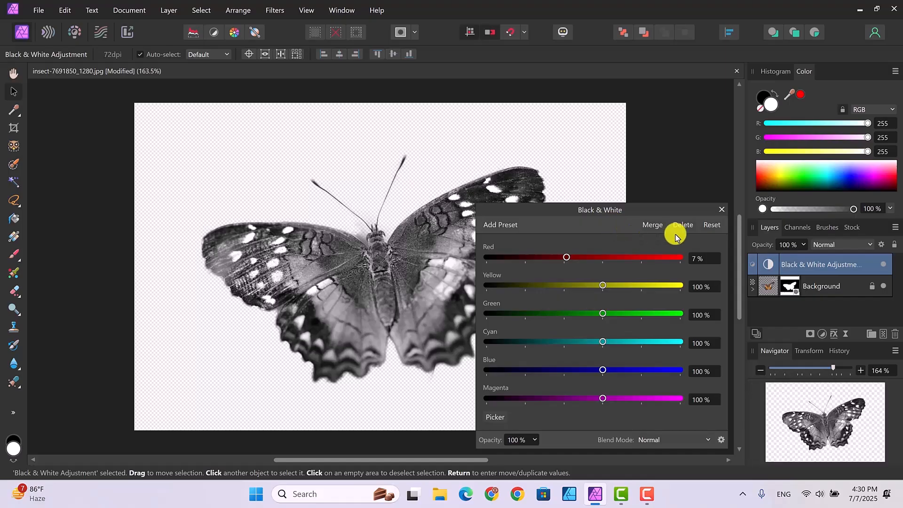
left_click(722, 210)
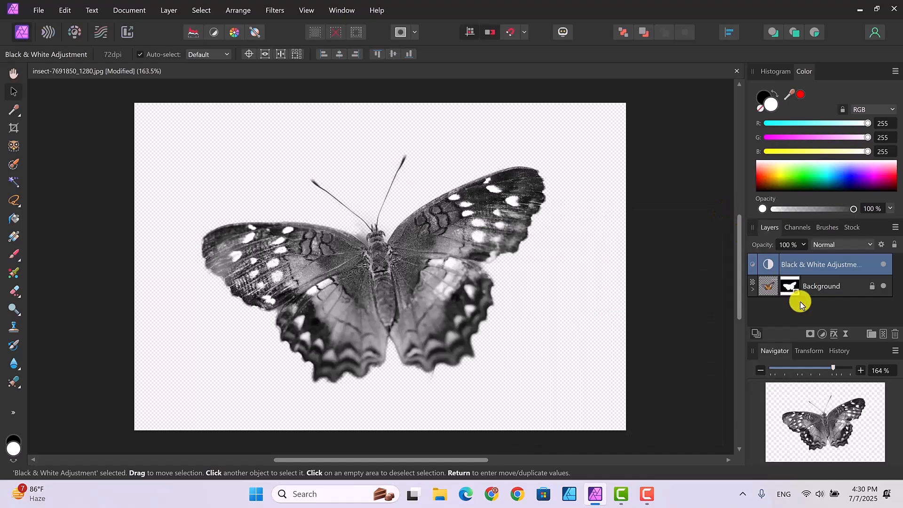
- Add a Threshold adjustment on top with the threshold set to 52%
left_click(823, 334)
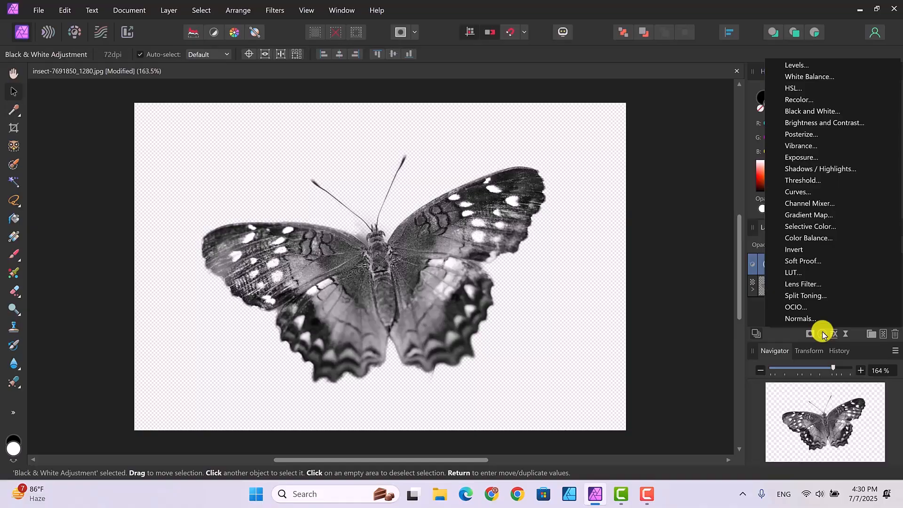
left_click(799, 180)
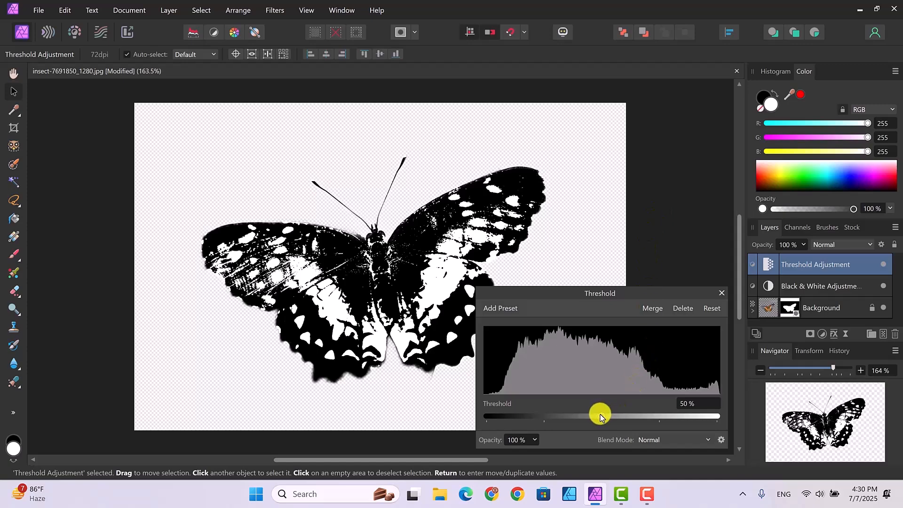
mouse_move(601, 417)
left_mouse_down()
mouse_move(585, 416)
mouse_move(619, 416)
mouse_move(583, 418)
mouse_move(608, 420)
left_mouse_up()
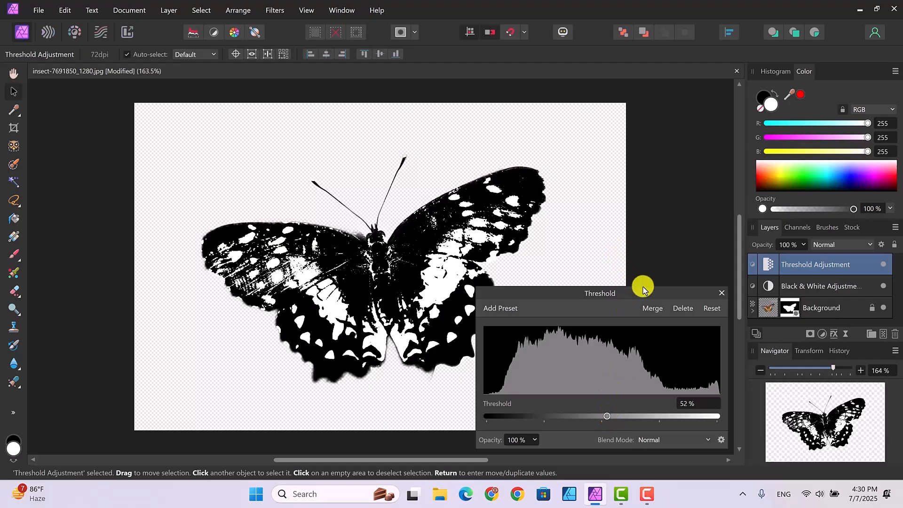
left_click(722, 294)
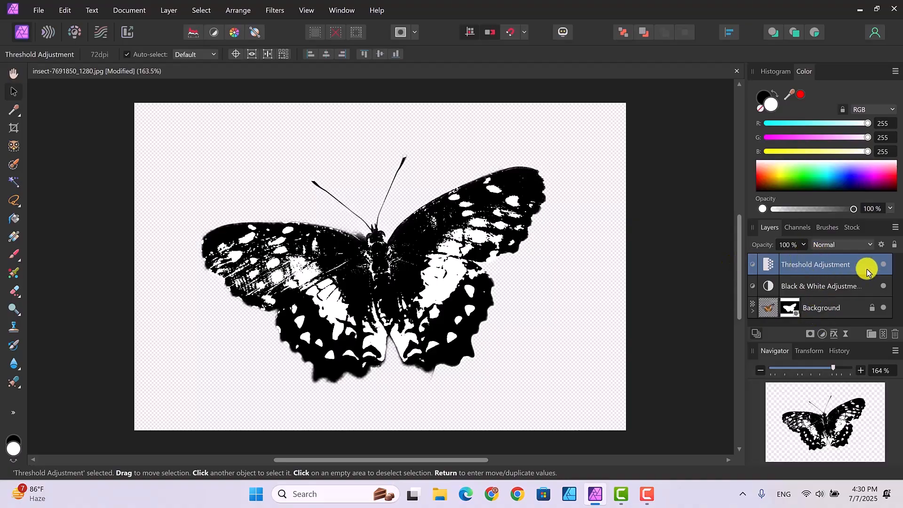
- Merge the visible layers into a new pixel layer and delete the Threshold, Black & White and Background layers beneath it
right_click(804, 268)
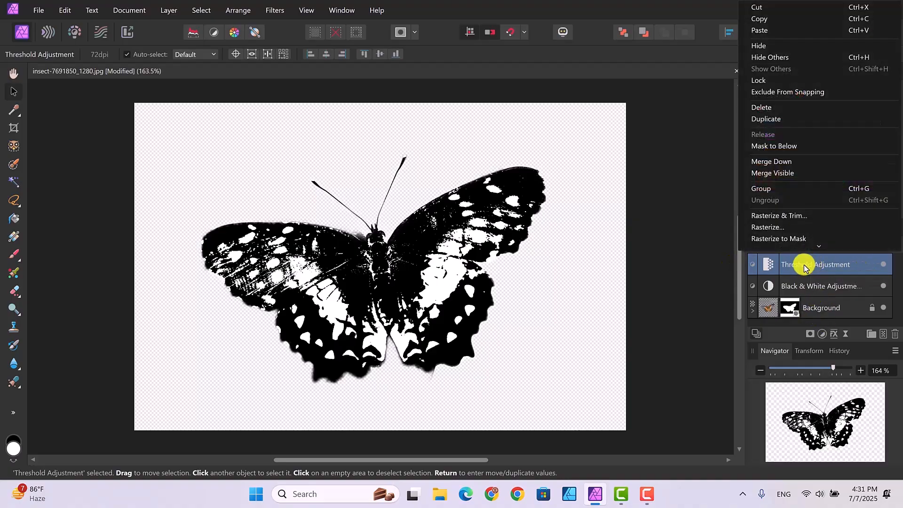
left_click(785, 184)
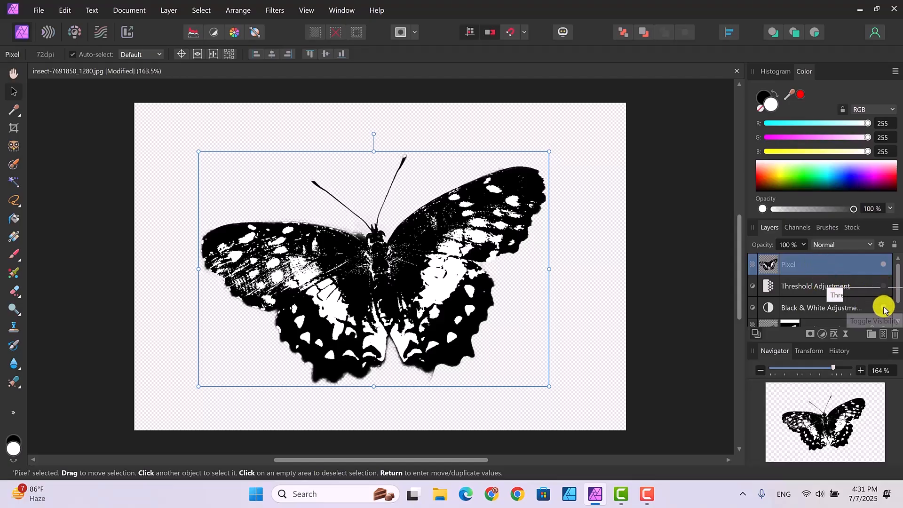
mouse_move(898, 294)
left_mouse_down()
mouse_move(898, 308)
mouse_move(896, 289)
left_mouse_up()
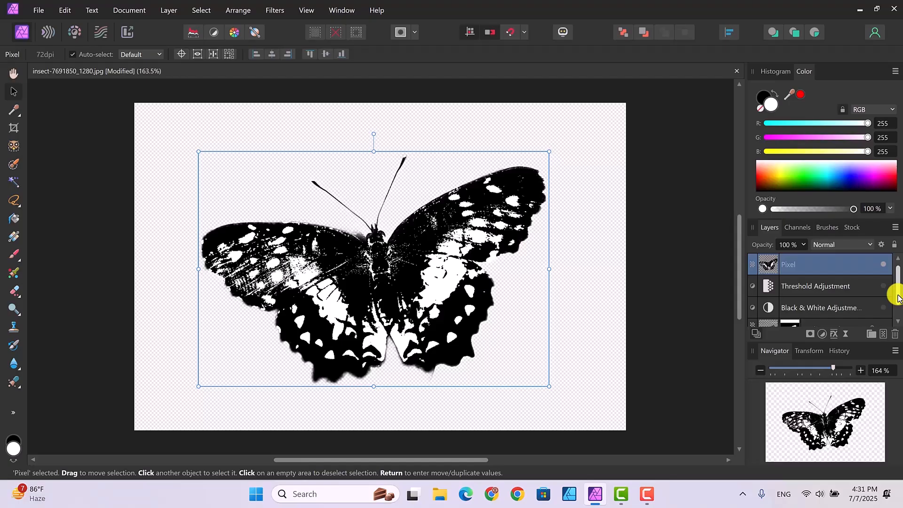
left_click(819, 291)
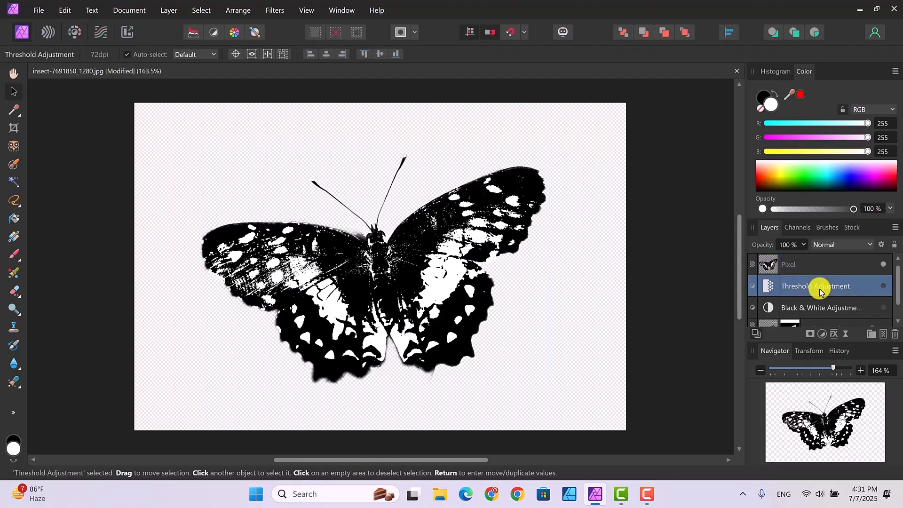
key("Delete")
key("Delete")
key("Delete")
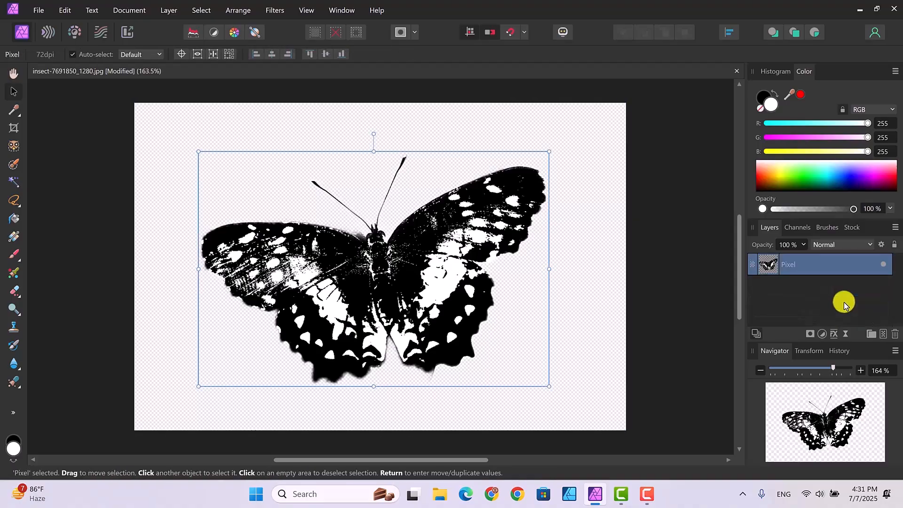
- Rename the merged pixel layer as butterfly and deselect it
double_click(791, 264)
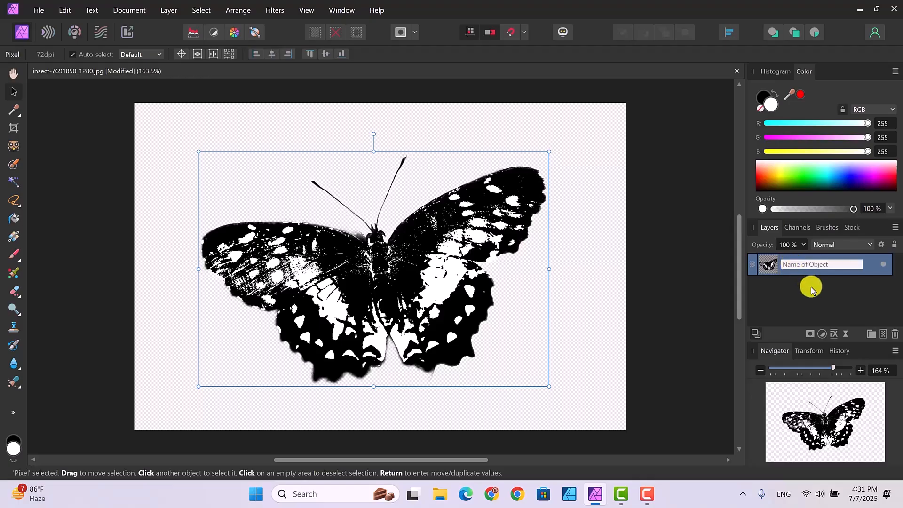
type("butterfly")
key("Return")
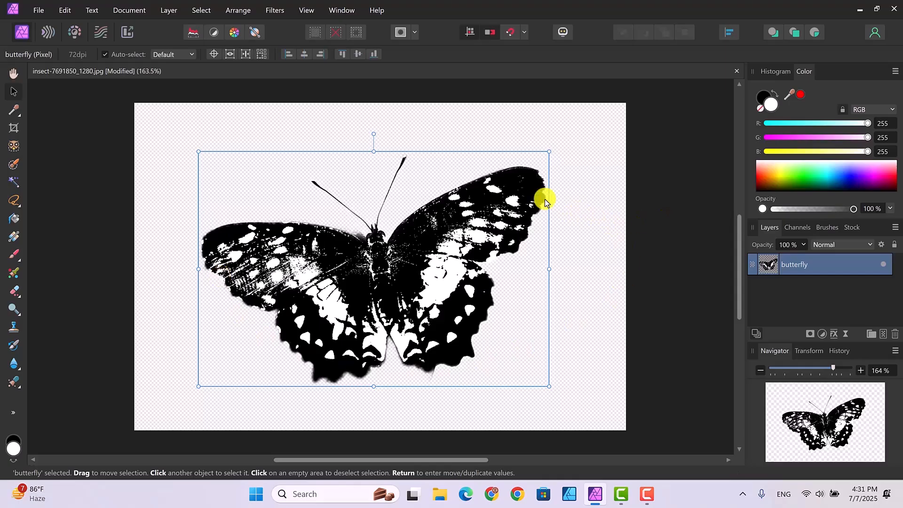
left_click(671, 254)
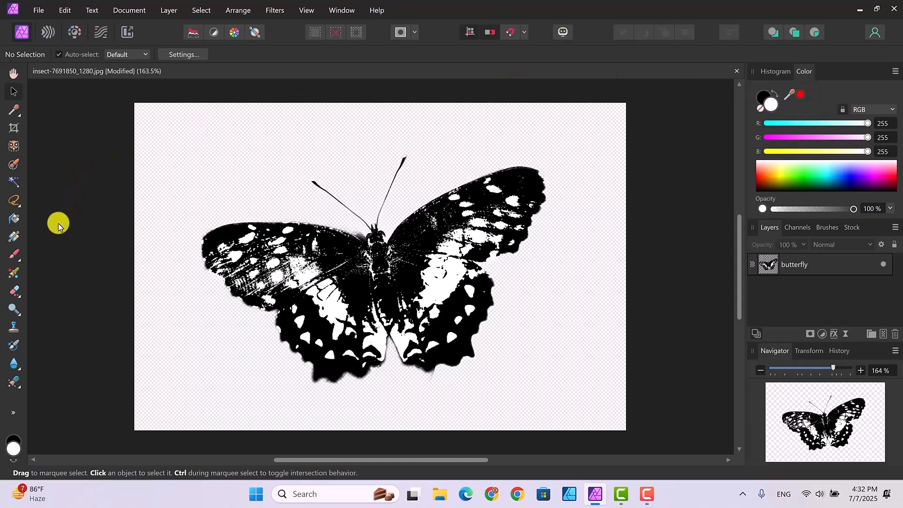
- Select the entire canvas with the Rectangular Marquee Tool and flood fill it with white on a new pixel layer
left_click(19, 207)
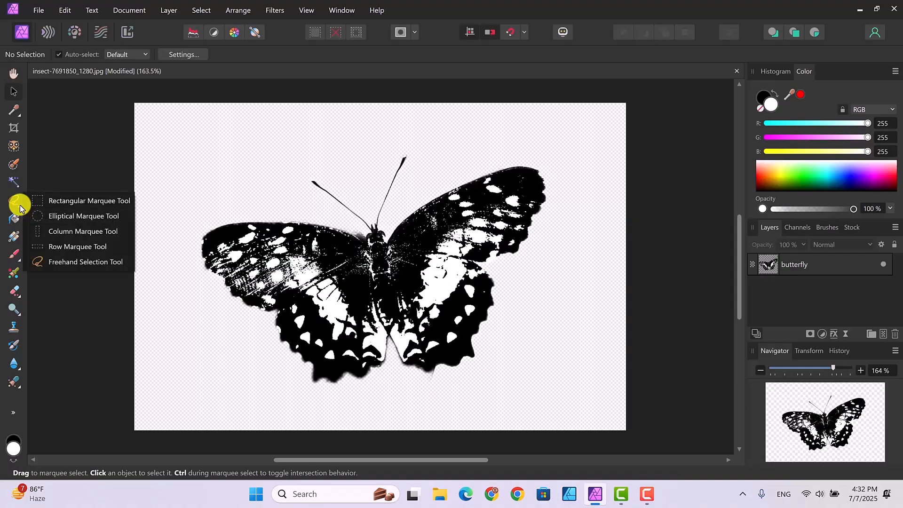
left_click(64, 203)
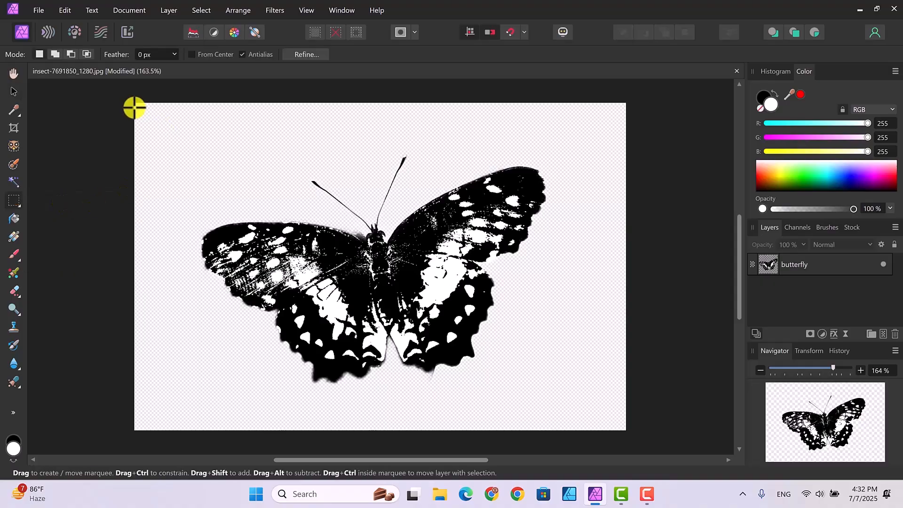
left_click_drag(135, 108, 628, 429)
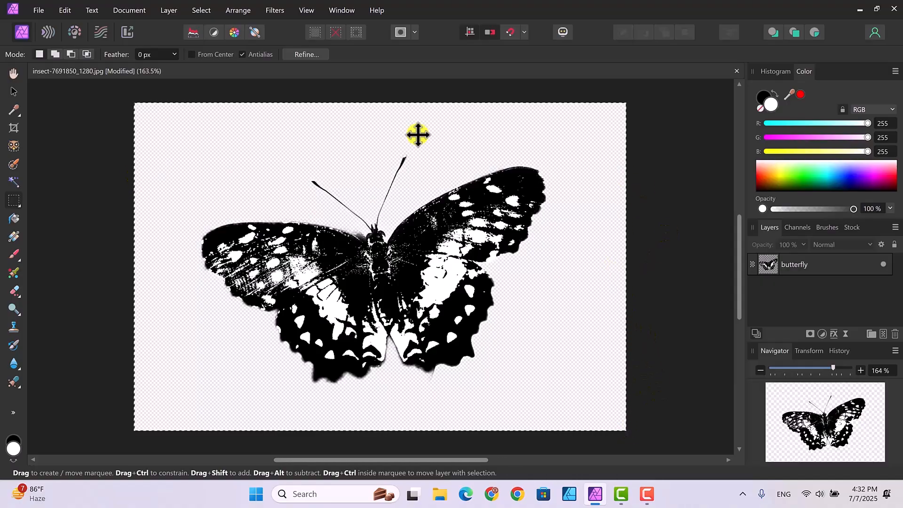
left_click(13, 218)
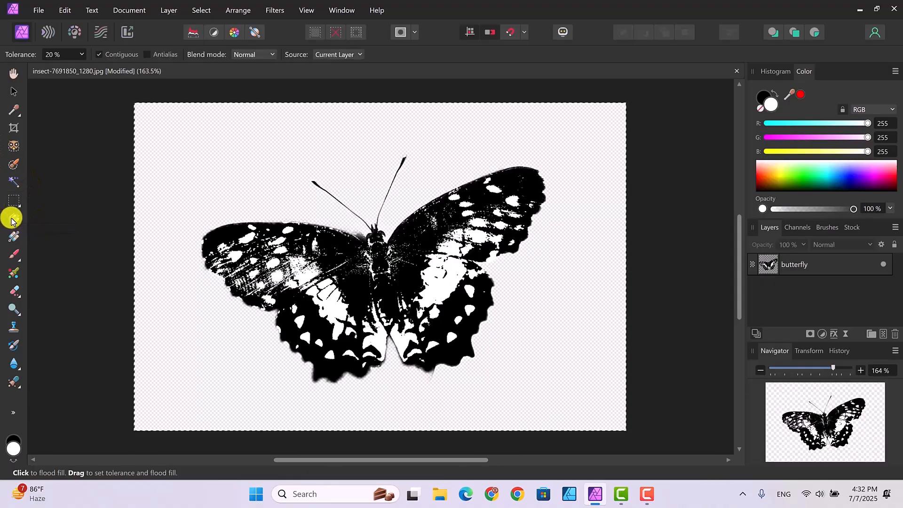
left_click(230, 178)
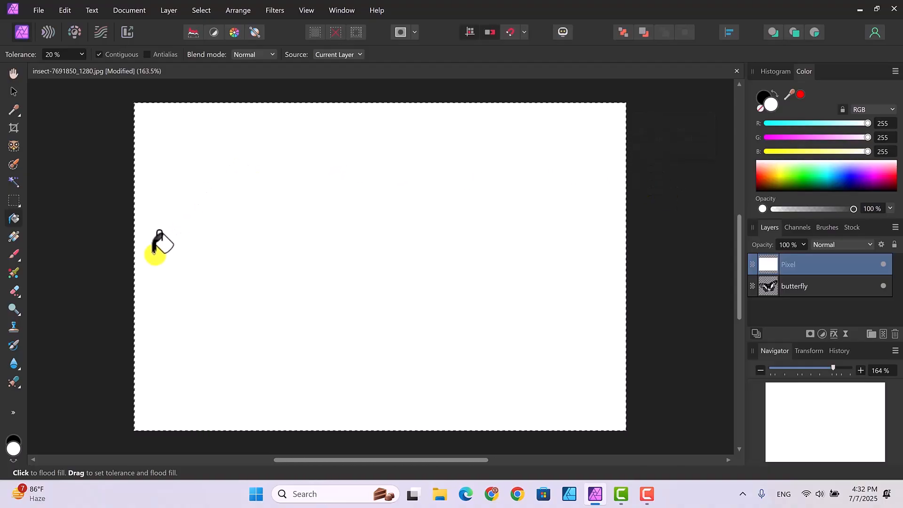
- Widen the white pixel layer slightly past both sides of the canvas and move it below the butterfly layer
left_click(13, 92)
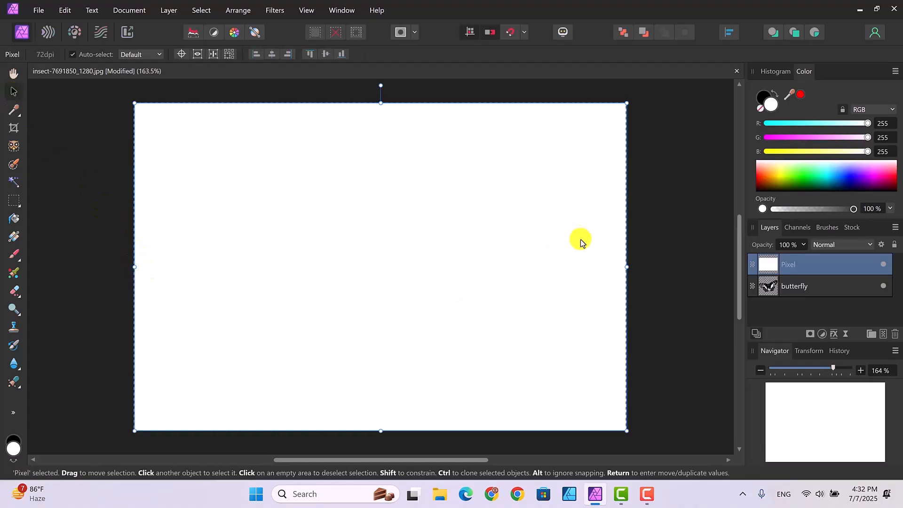
left_click_drag(627, 267, 631, 266)
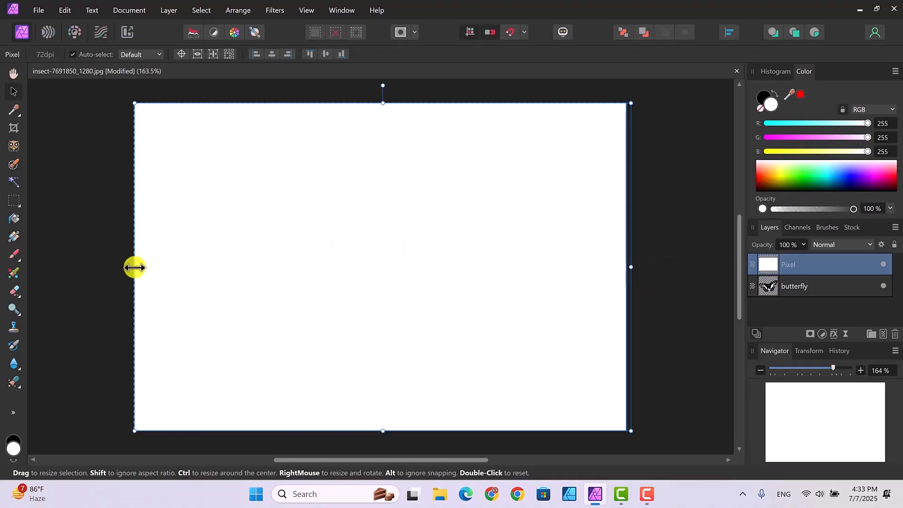
left_click_drag(134, 267, 131, 269)
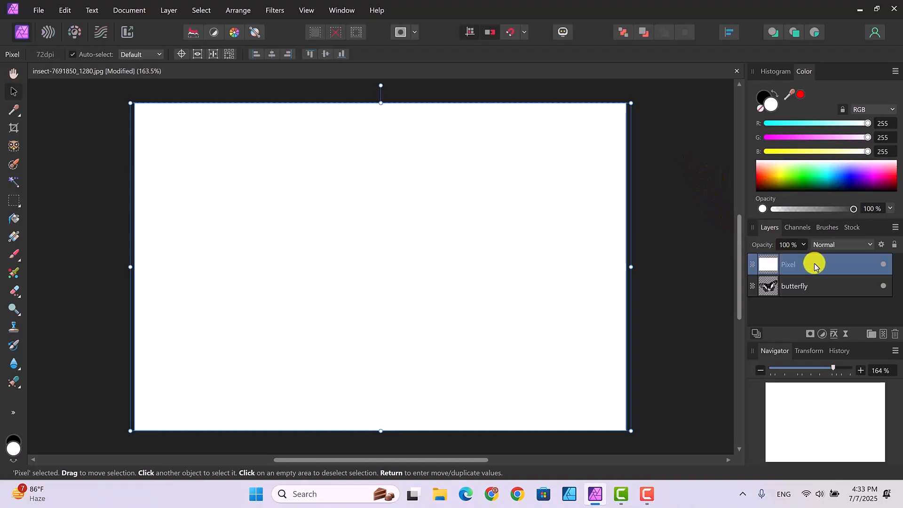
left_click_drag(809, 265, 814, 300)
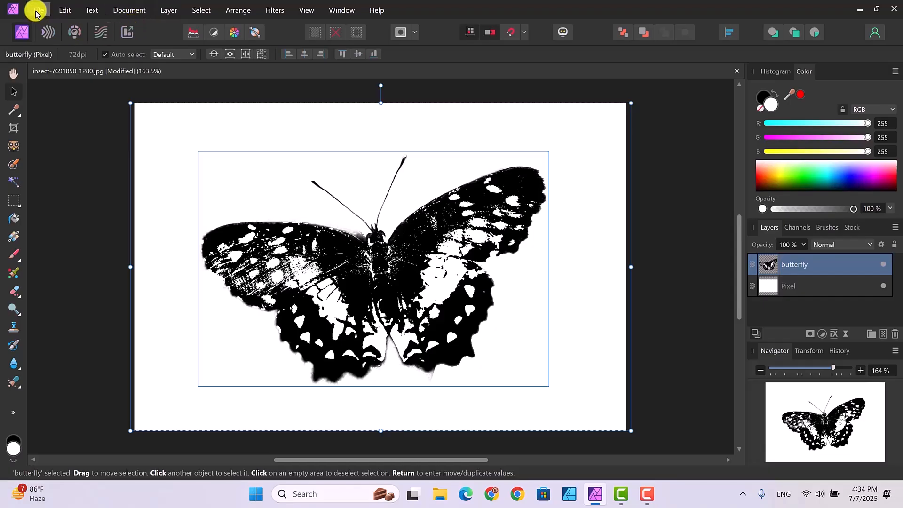
- Place the image watercolor splatter1 cropped over the butterfly as the uppermost layer
left_click(37, 14)
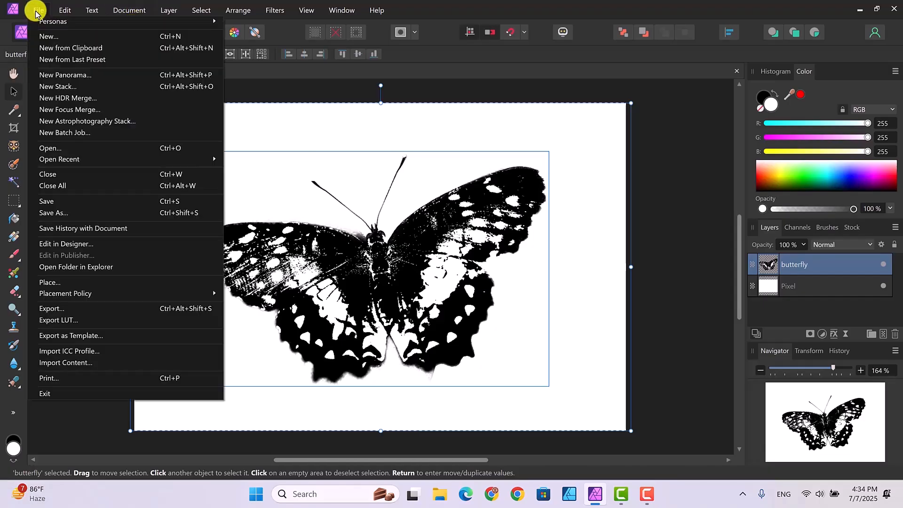
left_click(52, 286)
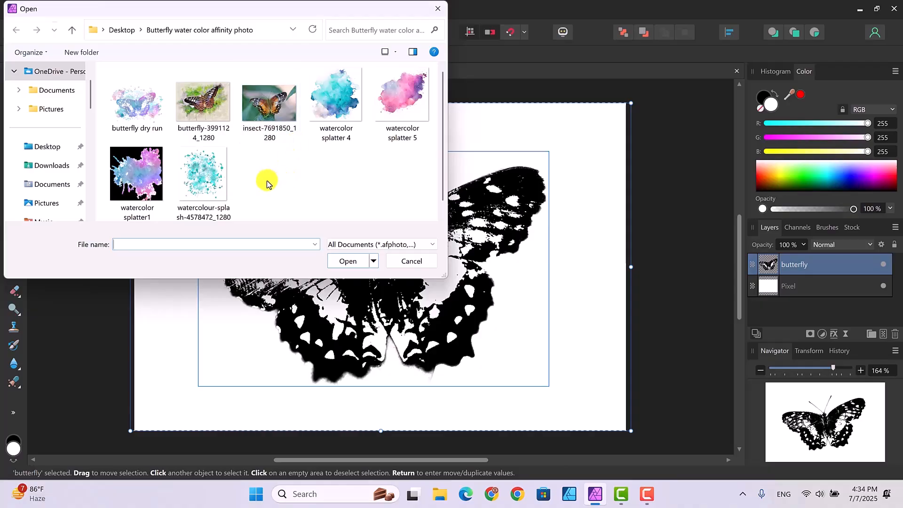
left_click(129, 170)
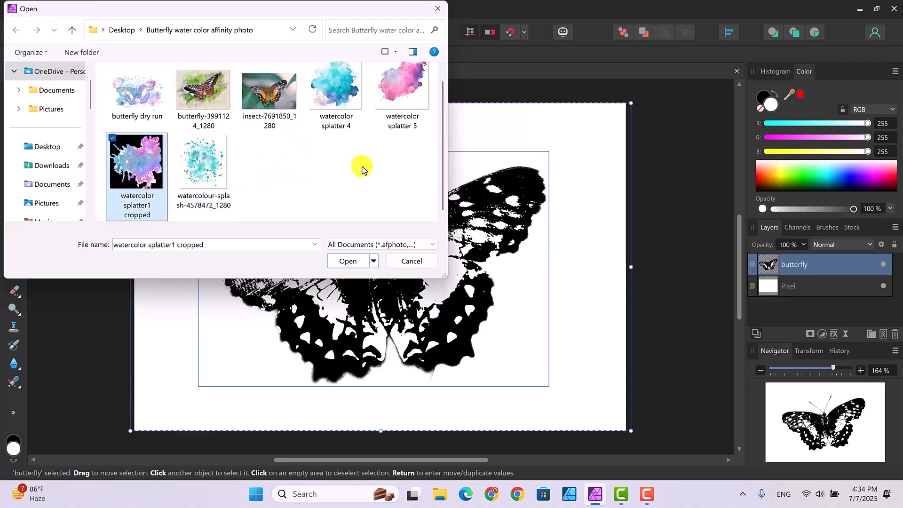
left_click(348, 261)
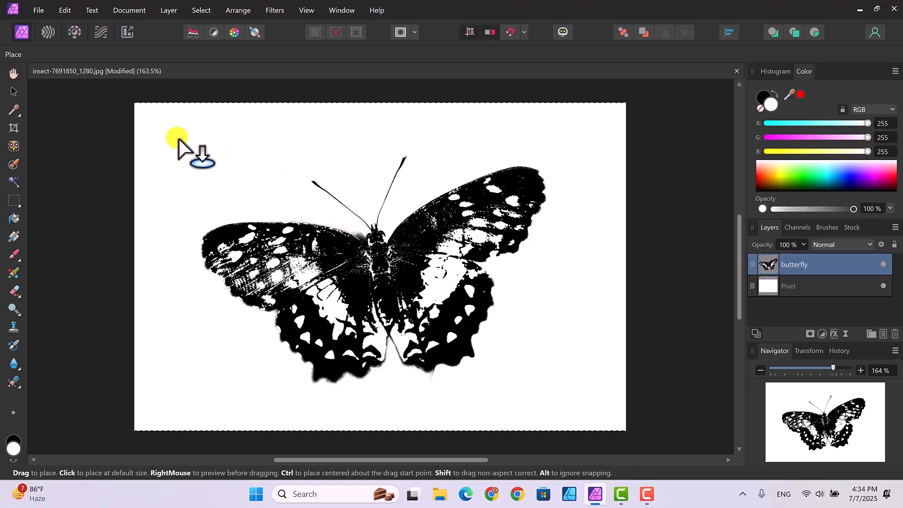
left_click_drag(178, 138, 546, 336)
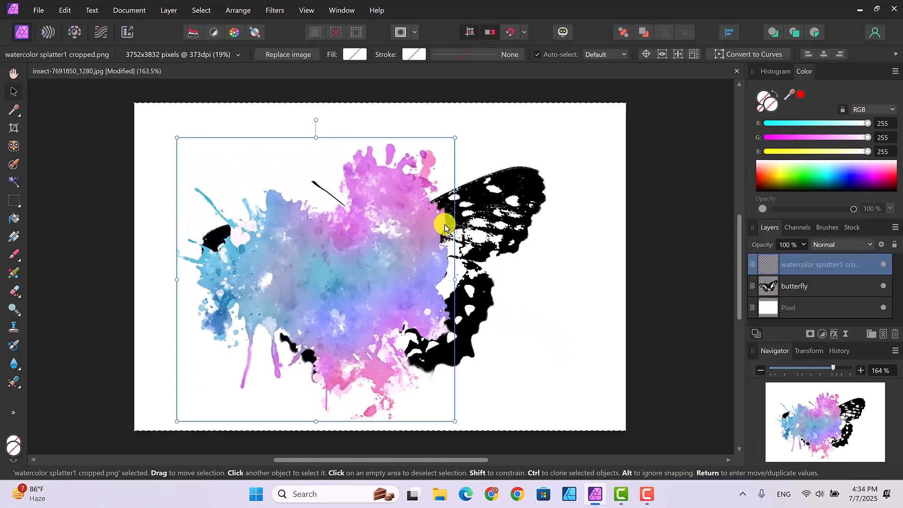
- Centre the watercolor splatter over the butterfly, widen it towards both wing tips and extend its lower edge slightly
left_click_drag(409, 255, 450, 240)
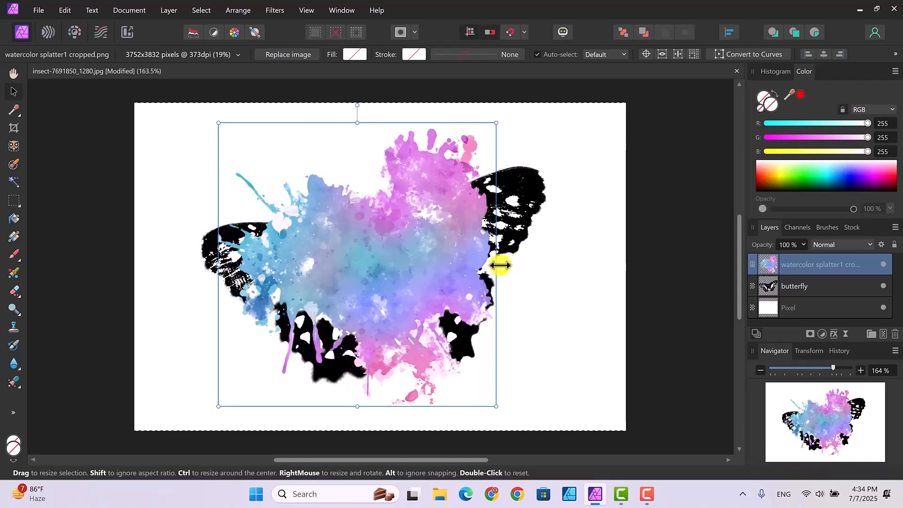
left_click_drag(500, 265, 555, 251)
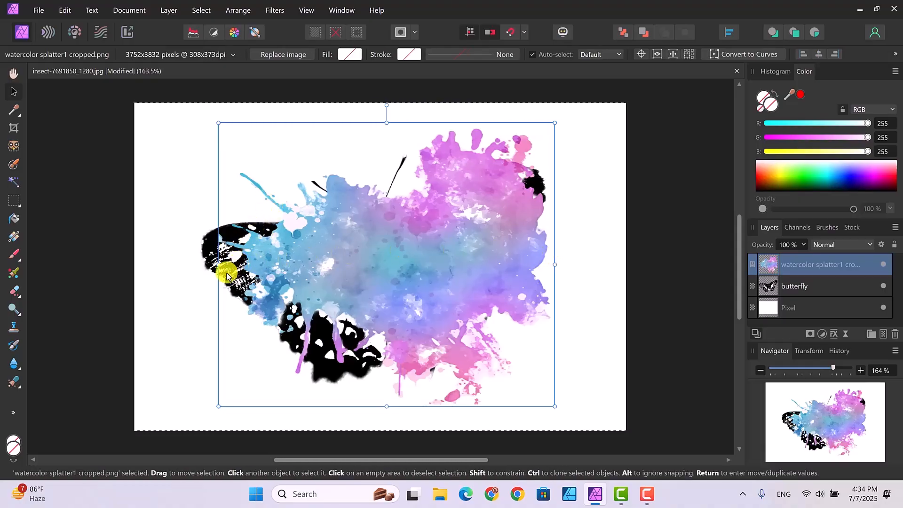
left_click_drag(414, 258, 385, 256)
left_click_drag(526, 263, 569, 263)
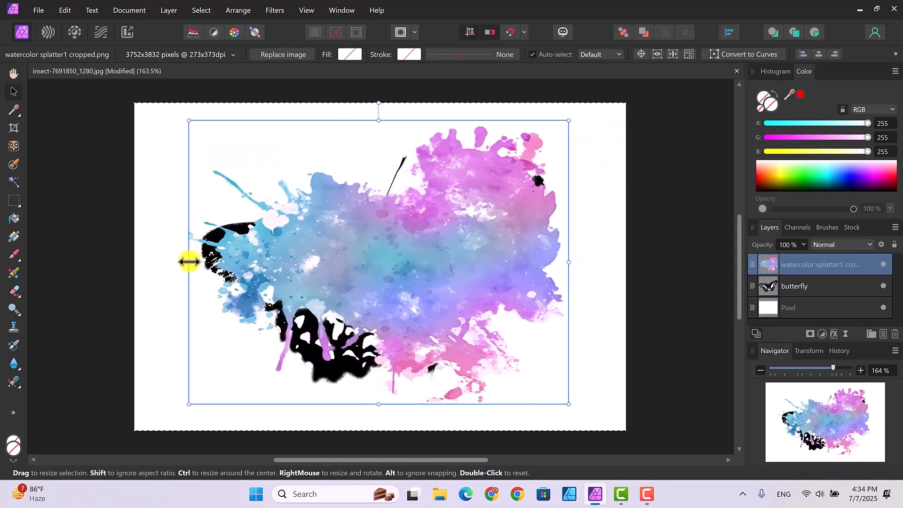
left_click_drag(189, 260, 159, 260)
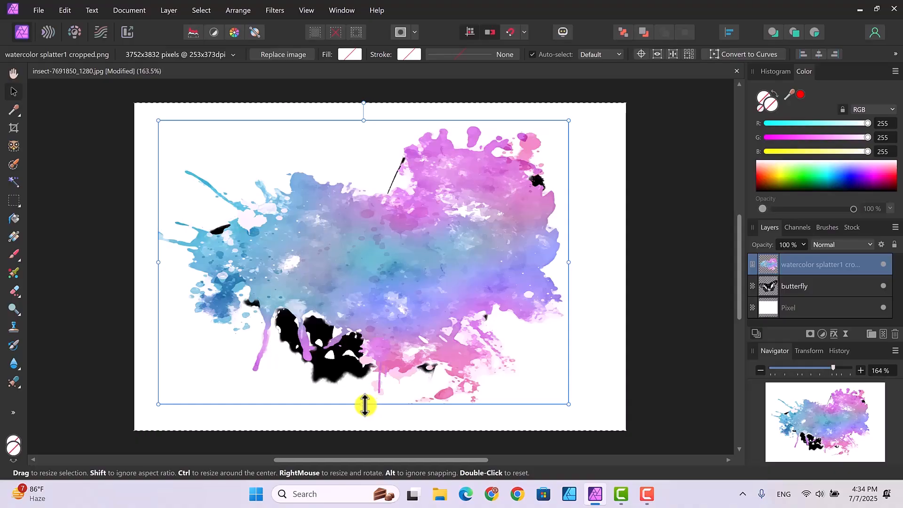
left_click_drag(364, 408, 363, 413)
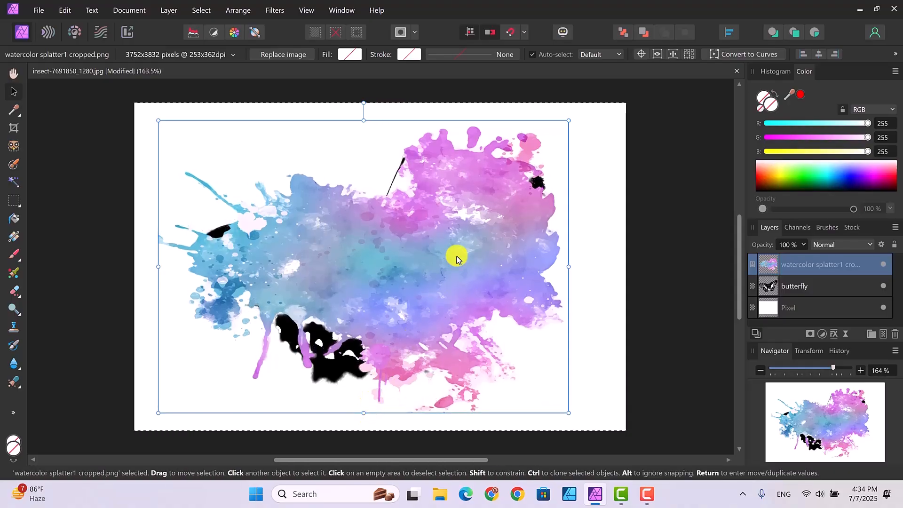
- Clear the pixel selection, widen the splatter further on both sides and stretch it down past the canvas's lower edge
left_click(200, 16)
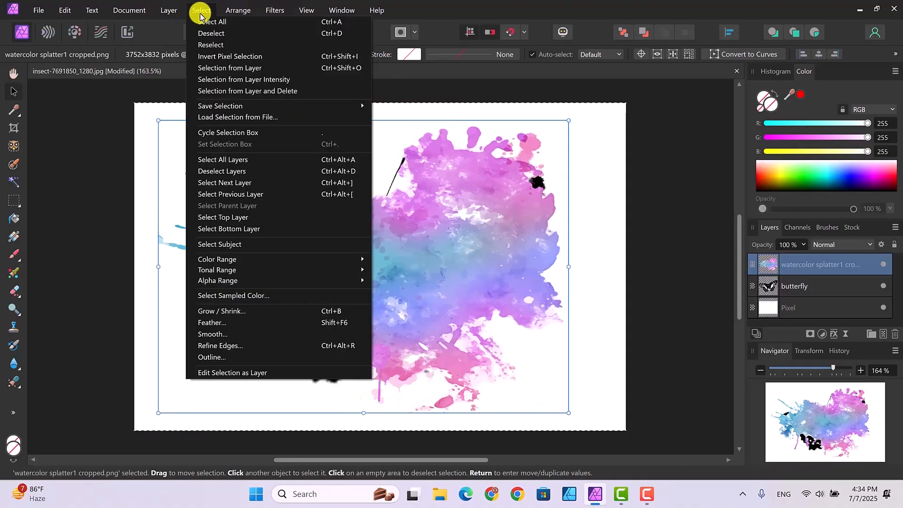
left_click(213, 33)
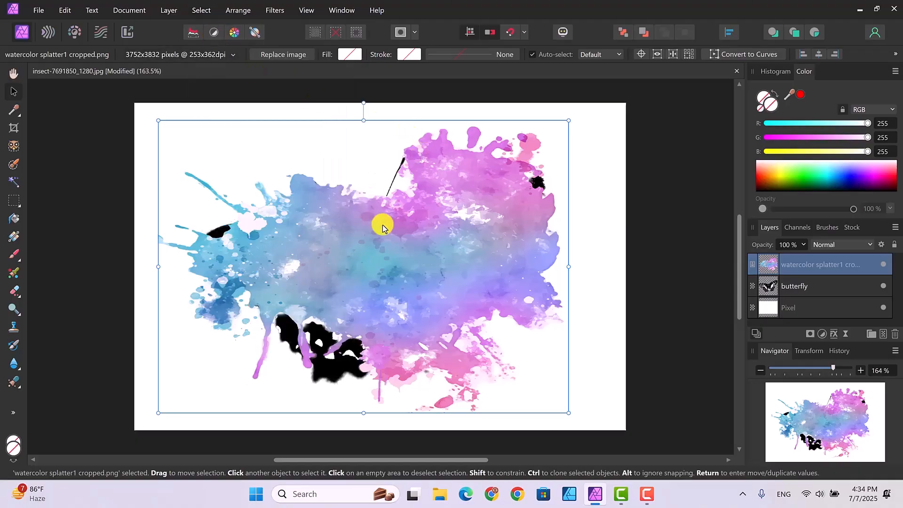
left_click_drag(392, 251, 390, 248)
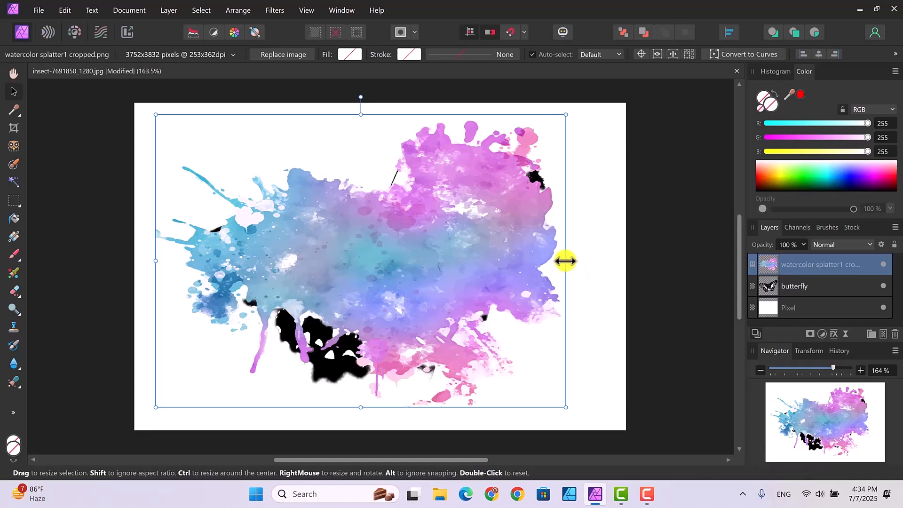
left_click_drag(566, 261, 581, 260)
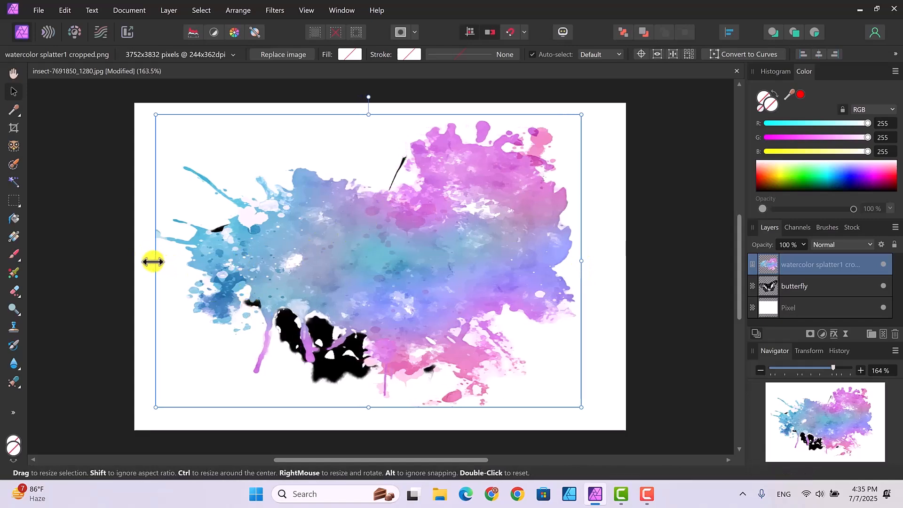
left_click_drag(153, 261, 142, 259)
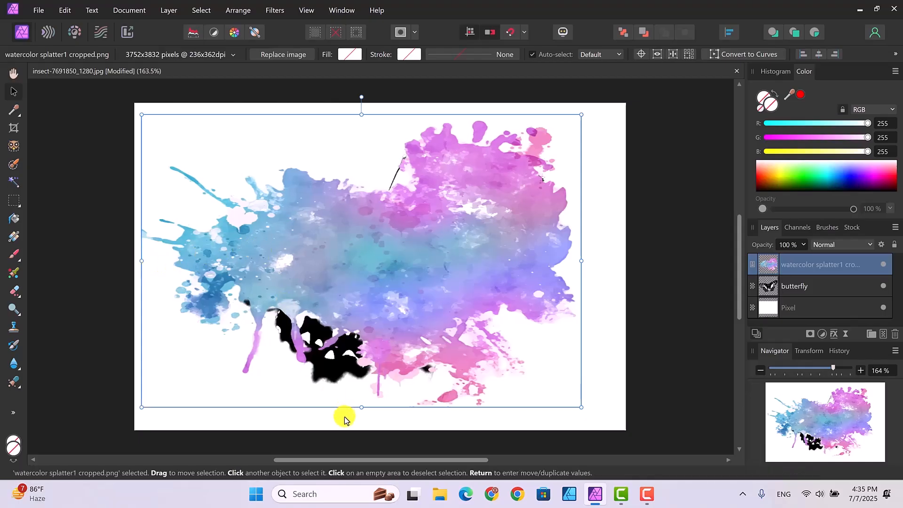
left_click_drag(361, 407, 361, 435)
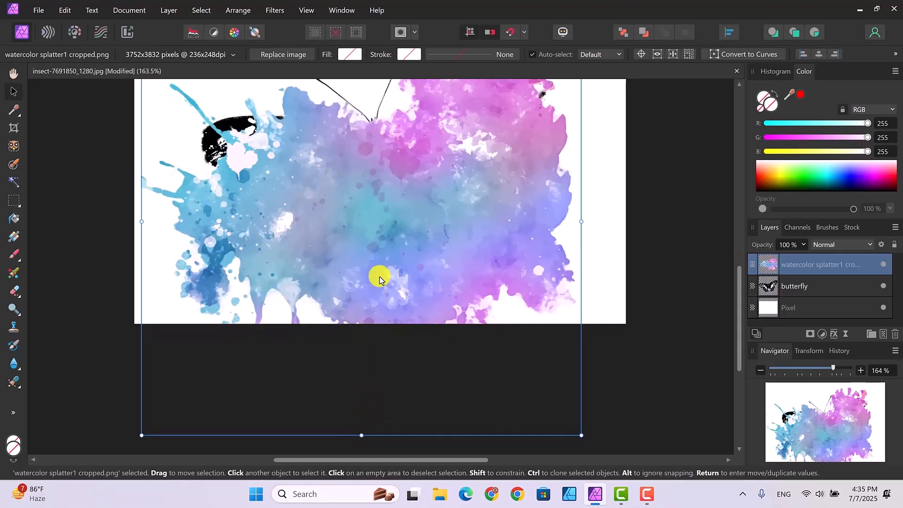
- Move the enlarged splatter up over the butterfly and widen it past the canvas's left edge
left_click_drag(741, 337, 736, 298)
left_click_drag(433, 289, 428, 262)
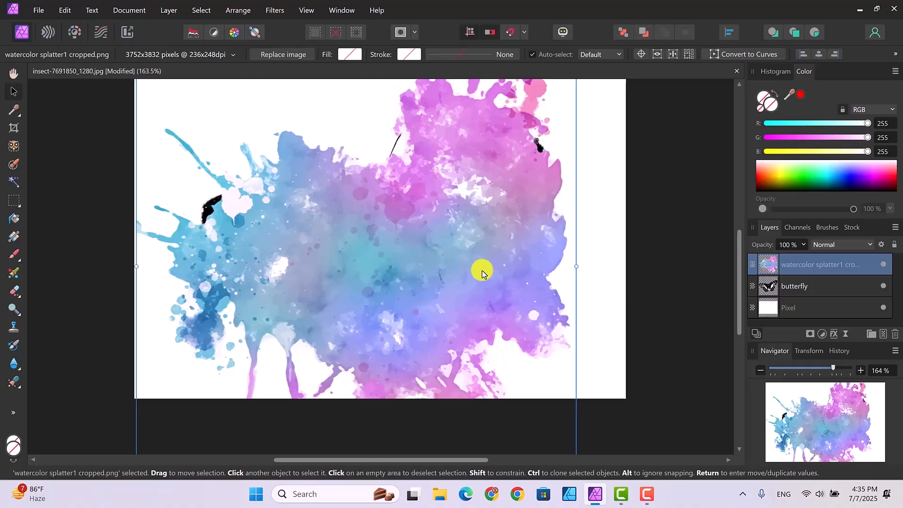
left_click_drag(577, 266, 588, 265)
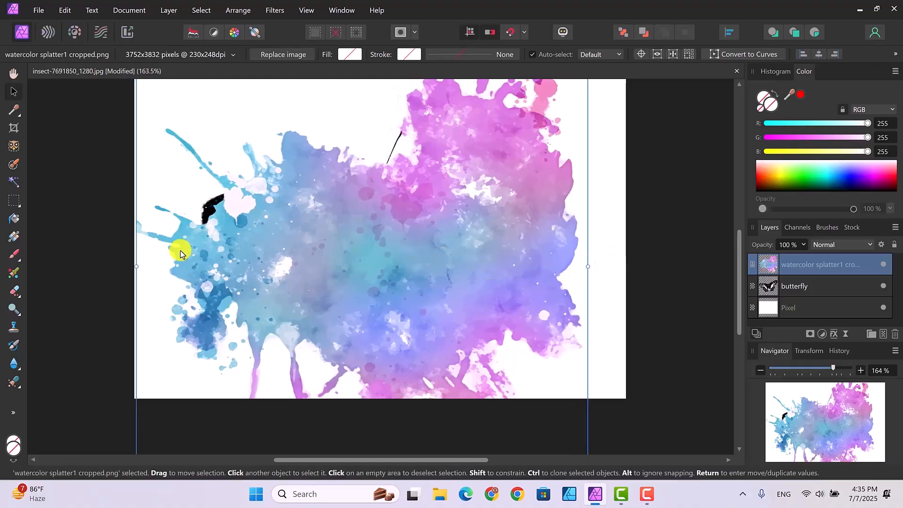
left_click_drag(137, 266, 115, 259)
left_click_drag(386, 262, 390, 221)
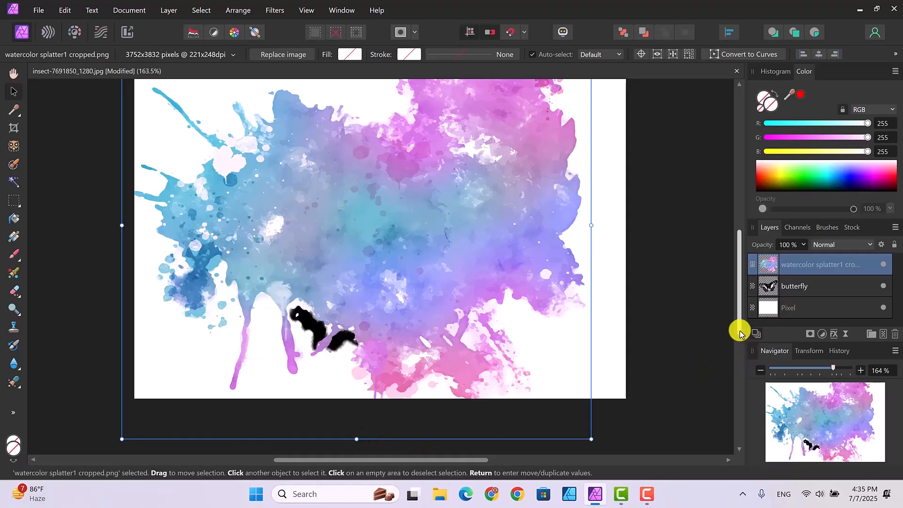
- Stretch the splatter further downward and shift it up slightly so it covers the whole butterfly
left_click_drag(740, 330, 742, 351)
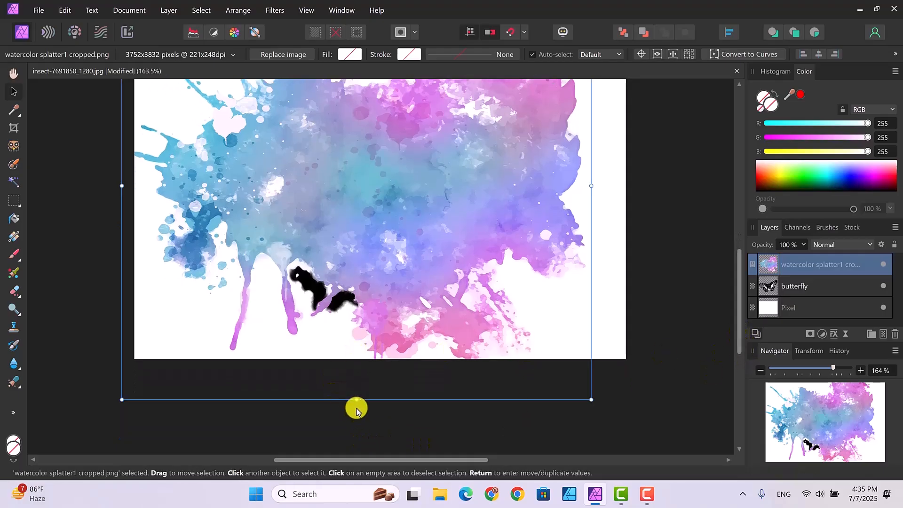
left_click_drag(357, 401, 356, 436)
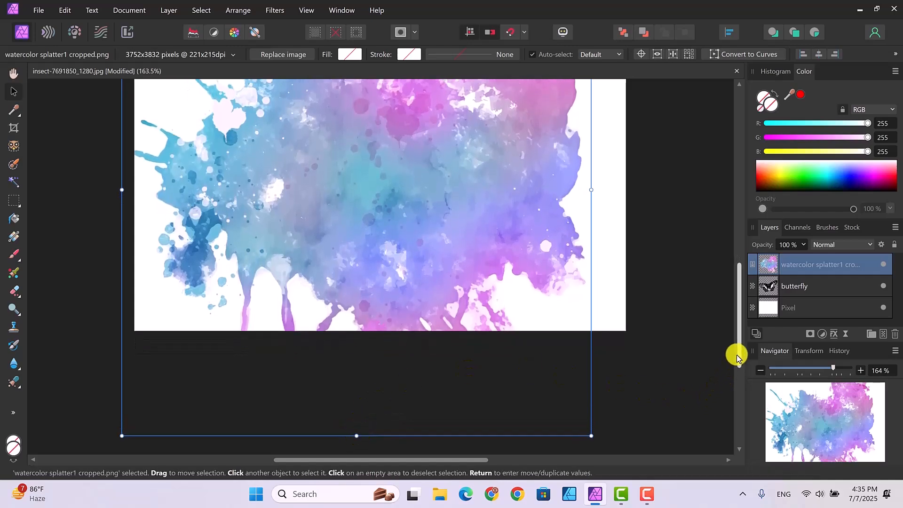
left_click_drag(736, 356, 732, 291)
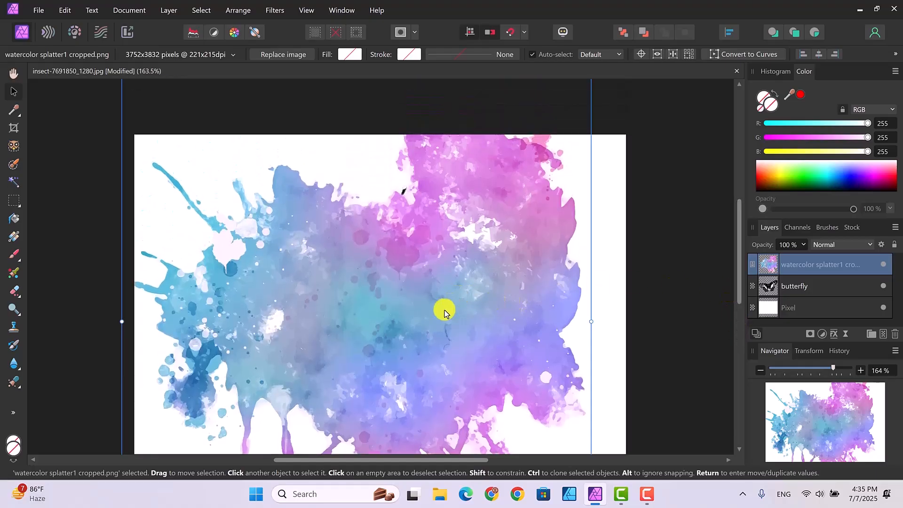
left_click_drag(445, 313, 447, 306)
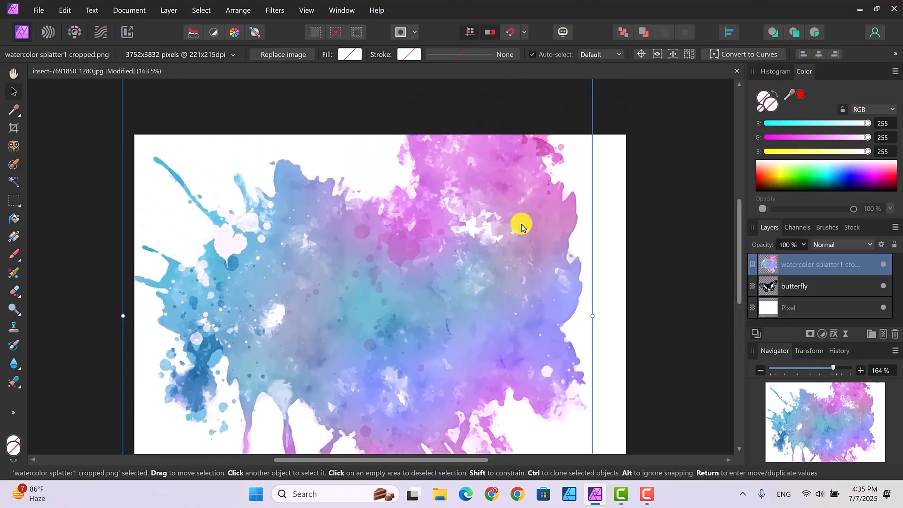
- Set the splatter layer's blend mode to Lighten and deselect the layer
left_click(870, 244)
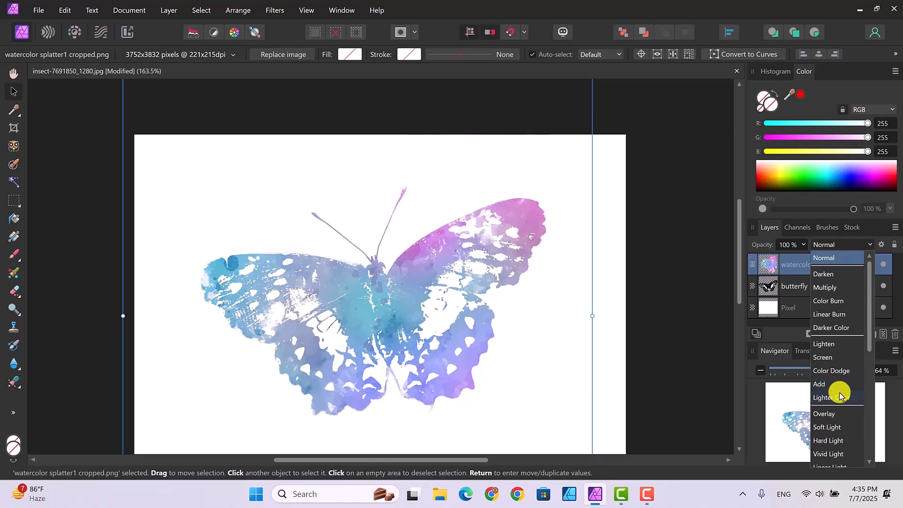
left_click(833, 347)
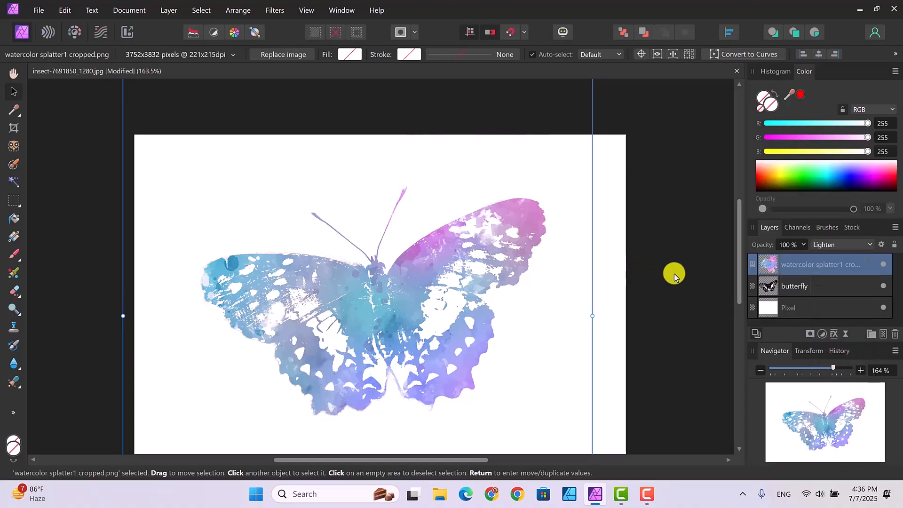
left_click(650, 264)
left_click_drag(739, 281, 740, 295)
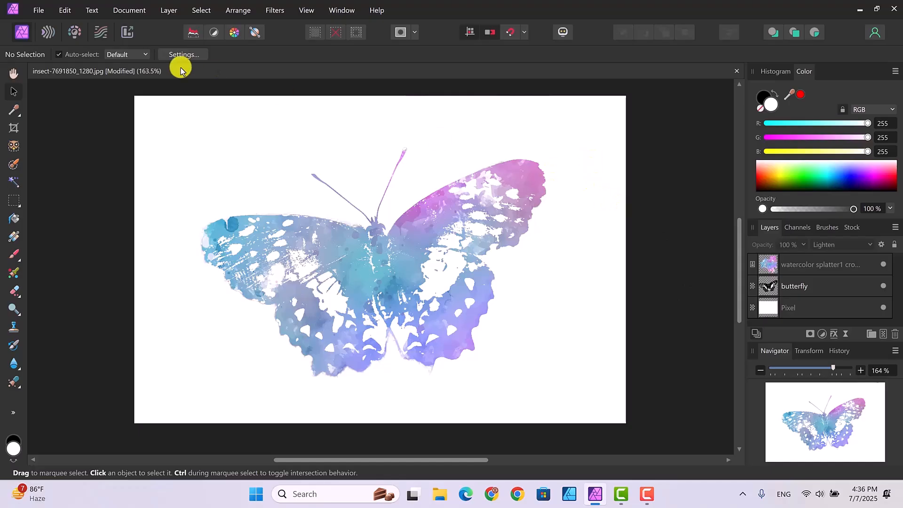
- Place the image watercolour-splash-4578472_1280 on top, starting at the canvas's upper-left corner and spanning nearly its full height
left_click(37, 11)
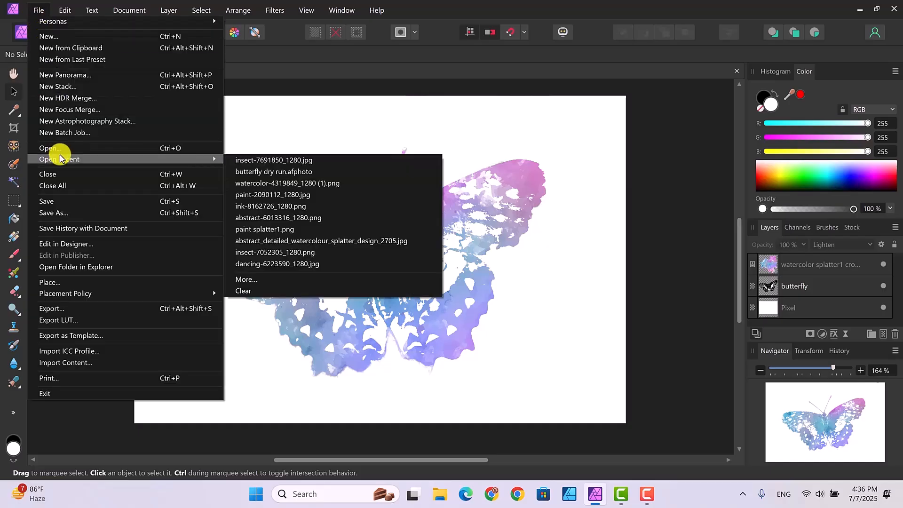
left_click(46, 283)
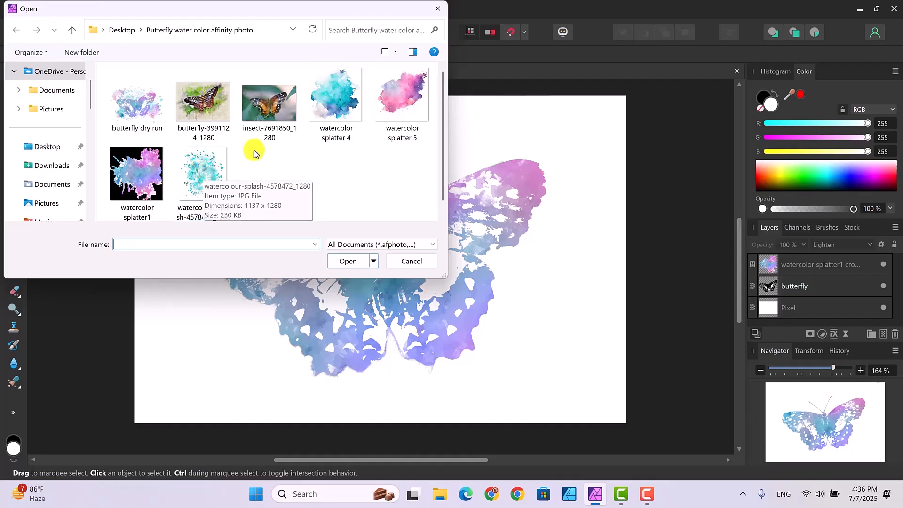
left_click(203, 178)
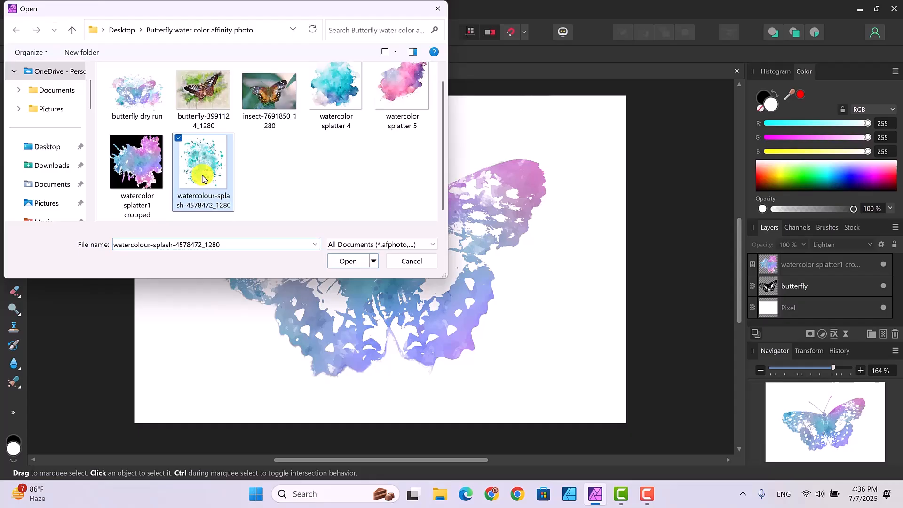
left_click(348, 261)
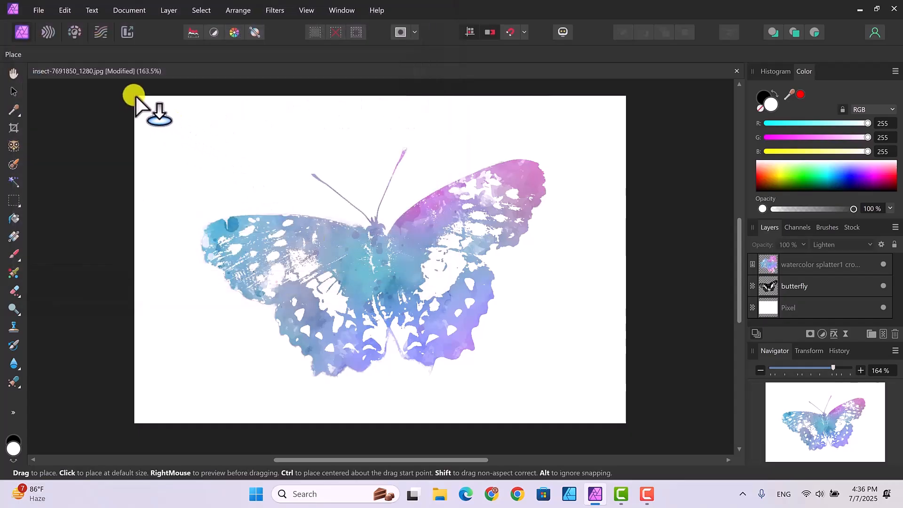
left_click_drag(135, 97, 477, 231)
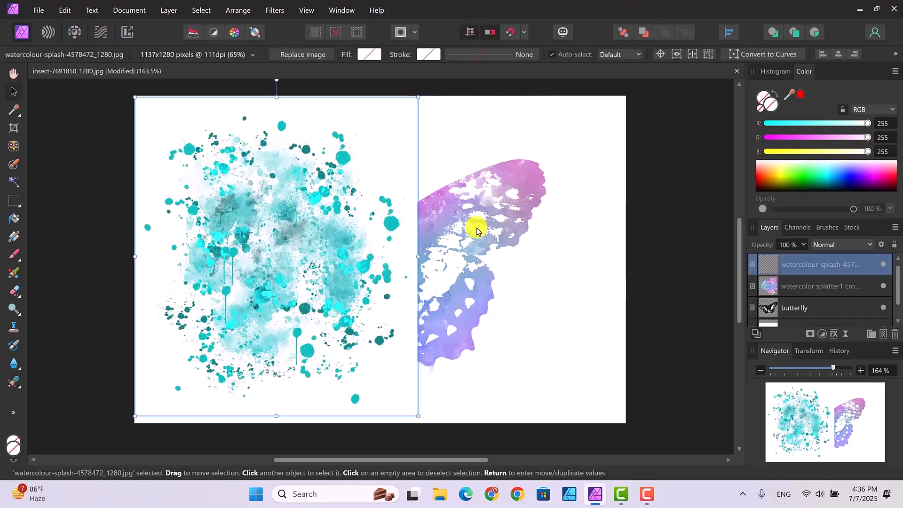
- Stretch the splash image across most of the canvas with a margin at its edges and move its layer beneath the butterfly layer
left_click_drag(419, 256, 439, 250)
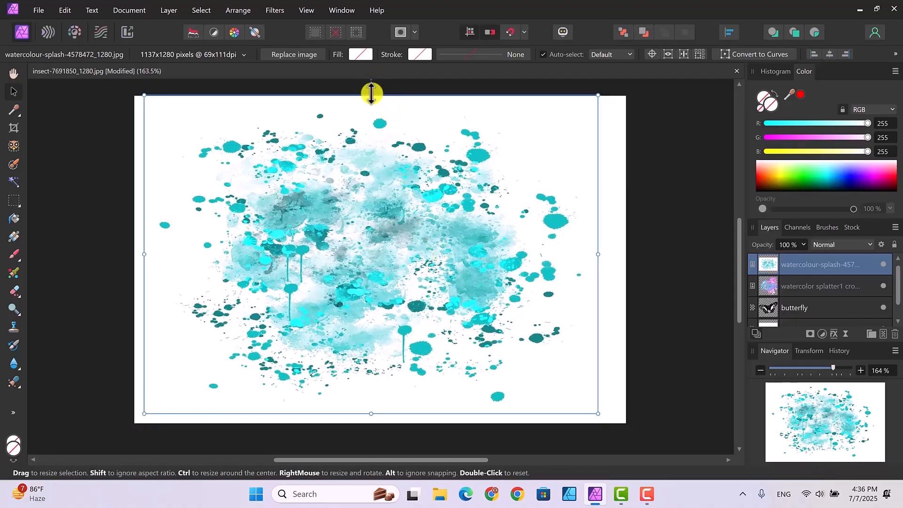
left_click_drag(371, 93, 372, 108)
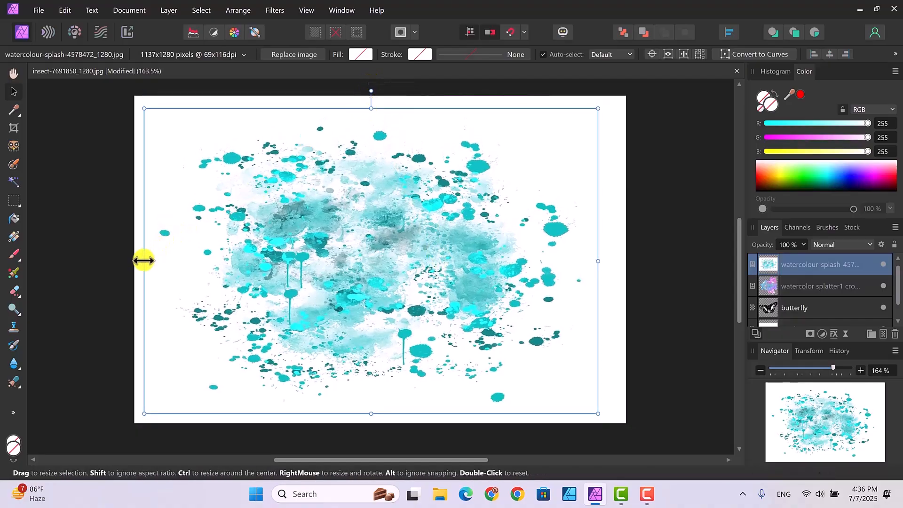
left_click_drag(143, 261, 157, 261)
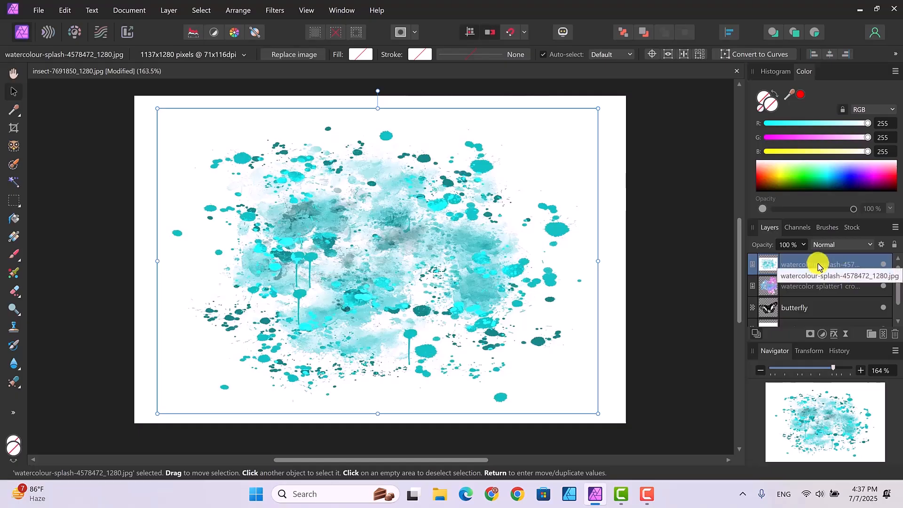
left_click_drag(806, 269, 811, 311)
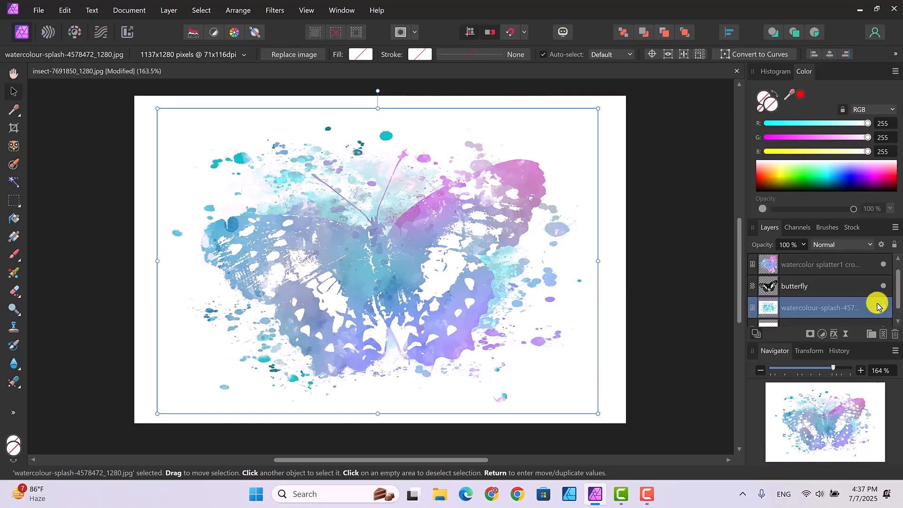
- Widen the watercolor splatter1 layer slightly to the right and try widening the butterfly layer the same way
left_click(453, 260)
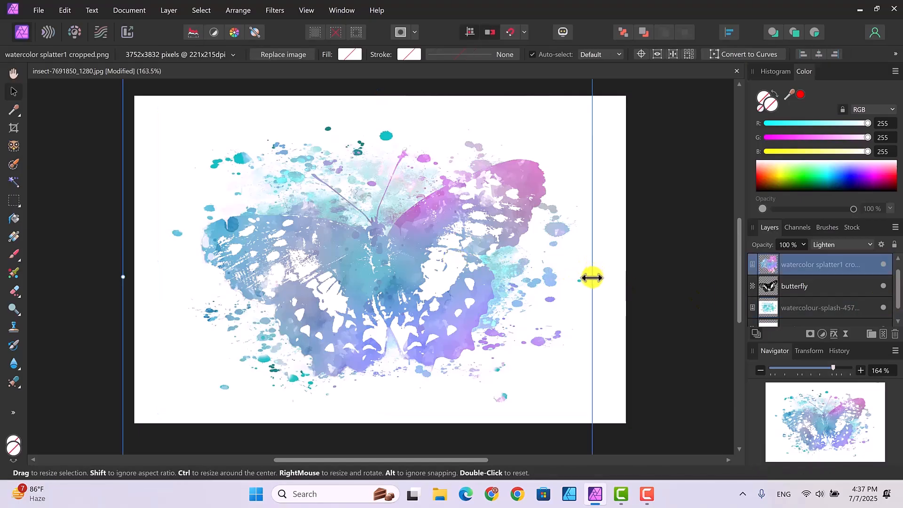
mouse_move(592, 278)
left_mouse_down()
mouse_move(605, 278)
mouse_move(596, 278)
left_mouse_up()
left_click(810, 285)
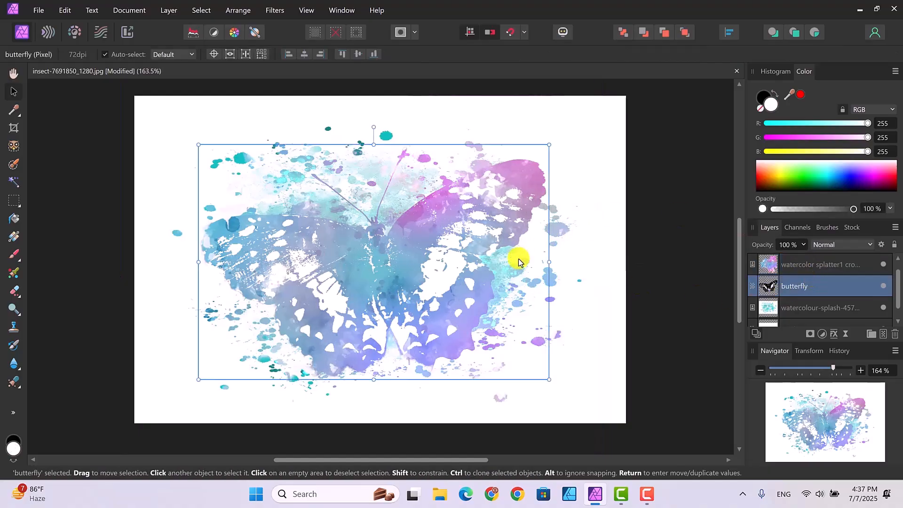
mouse_move(563, 262)
left_mouse_down()
mouse_move(577, 262)
mouse_move(550, 262)
left_mouse_up()
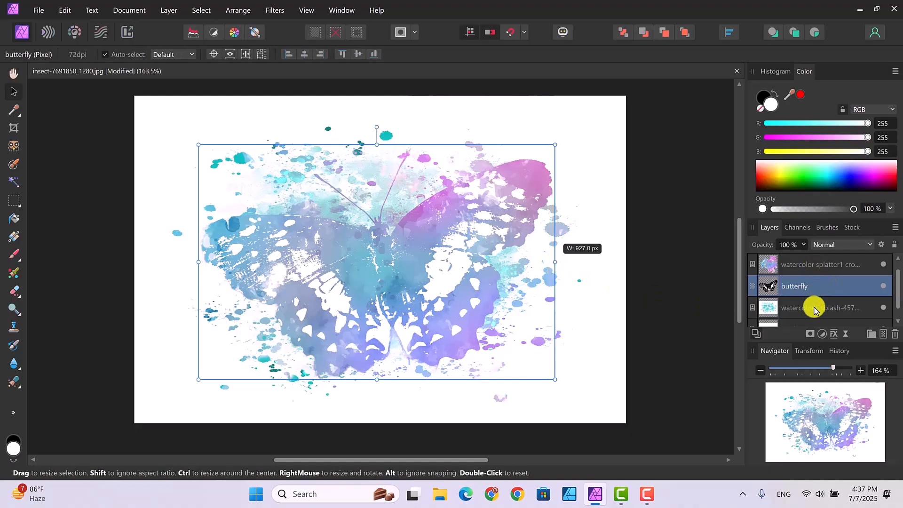
- Extend the watercolour-splash-4578472_1280 layer outward on all four sides so its spots spread farther around the butterfly
left_click(813, 307)
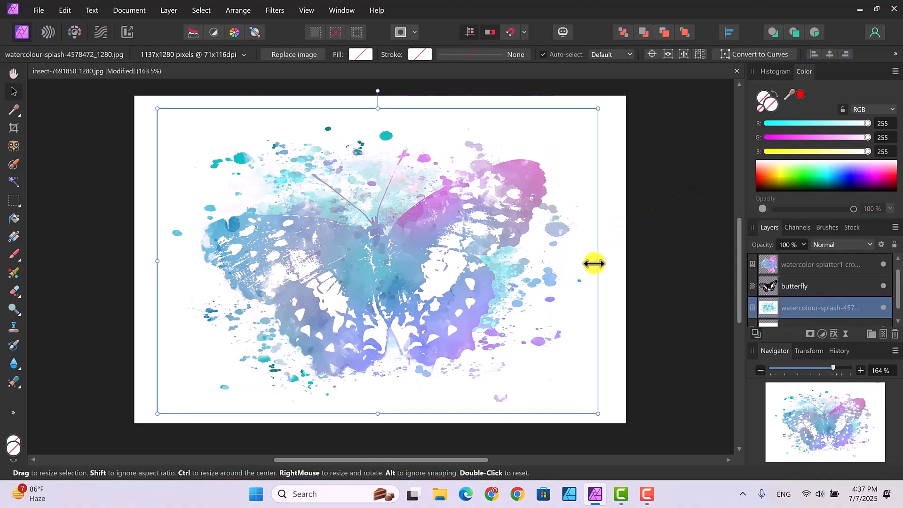
left_click_drag(604, 262, 624, 262)
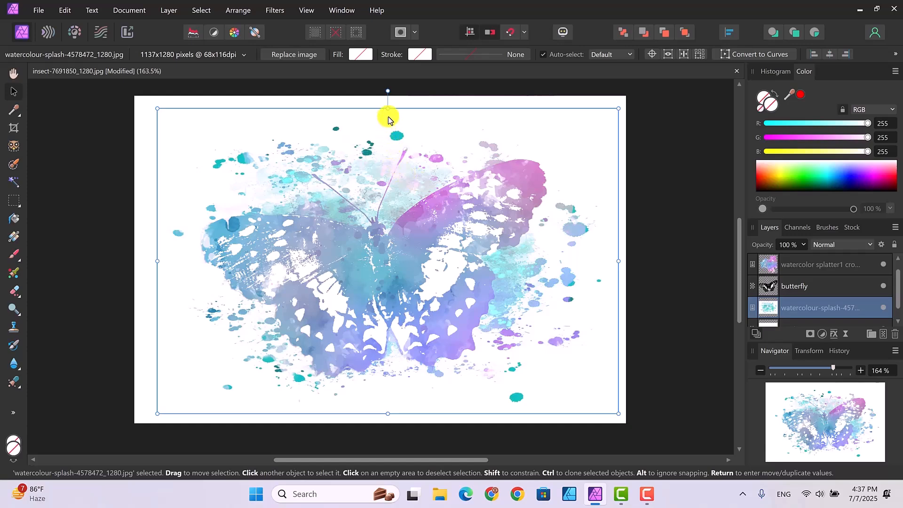
left_click_drag(388, 108, 388, 99)
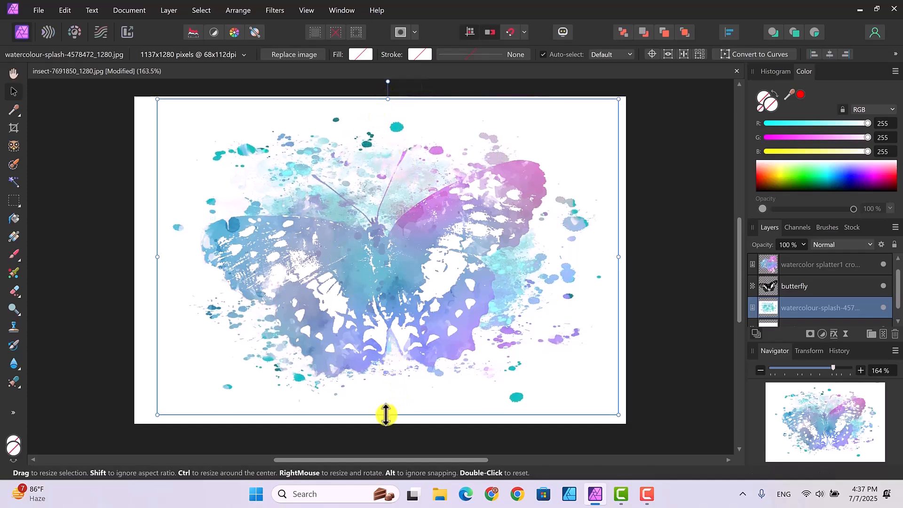
left_click_drag(385, 415, 386, 421)
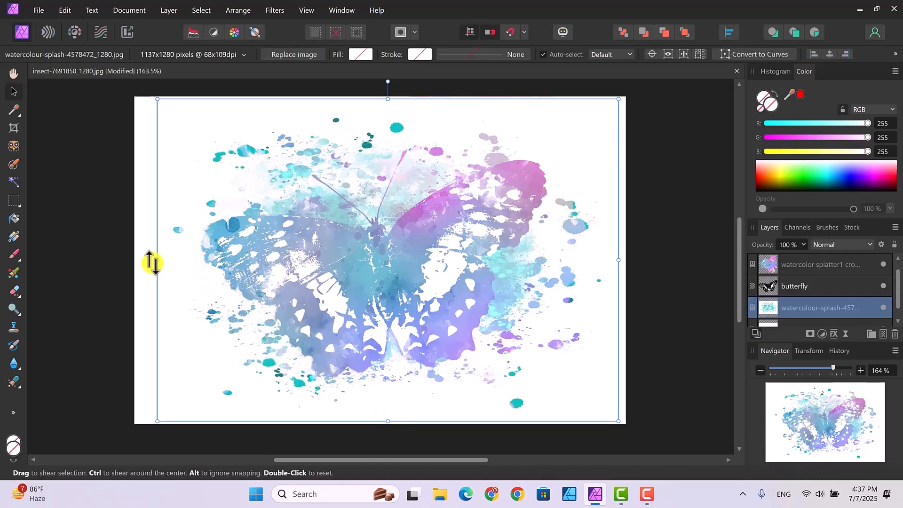
left_click_drag(156, 261, 149, 259)
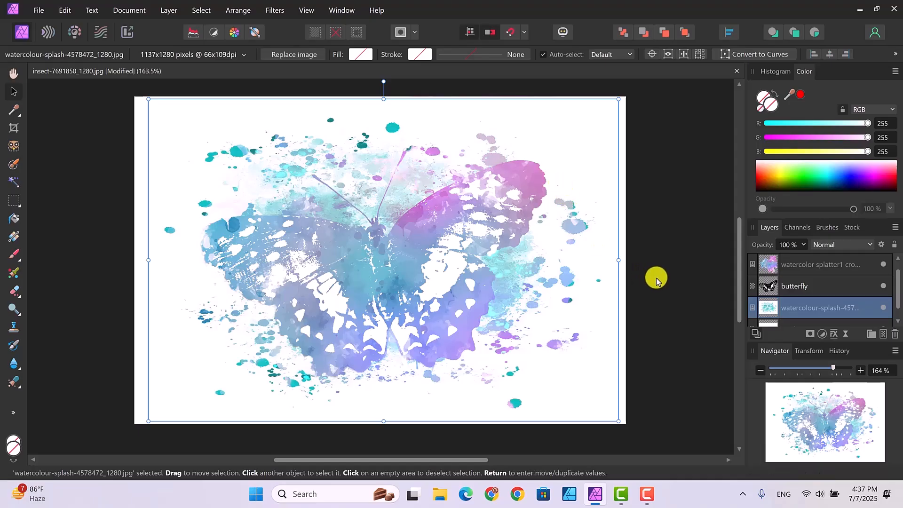
- Try the splash layer at 45% opacity, restore it to 100% and deselect the layer
left_click(804, 245)
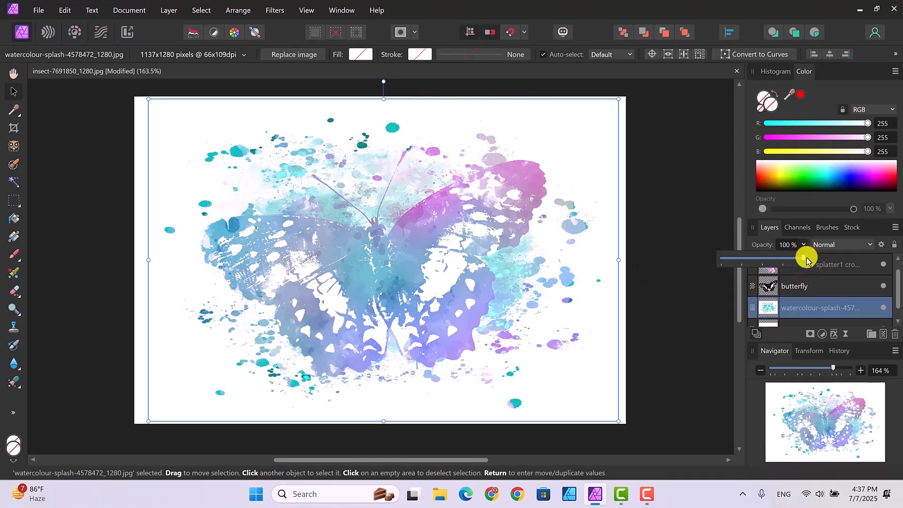
left_click_drag(803, 258, 757, 268)
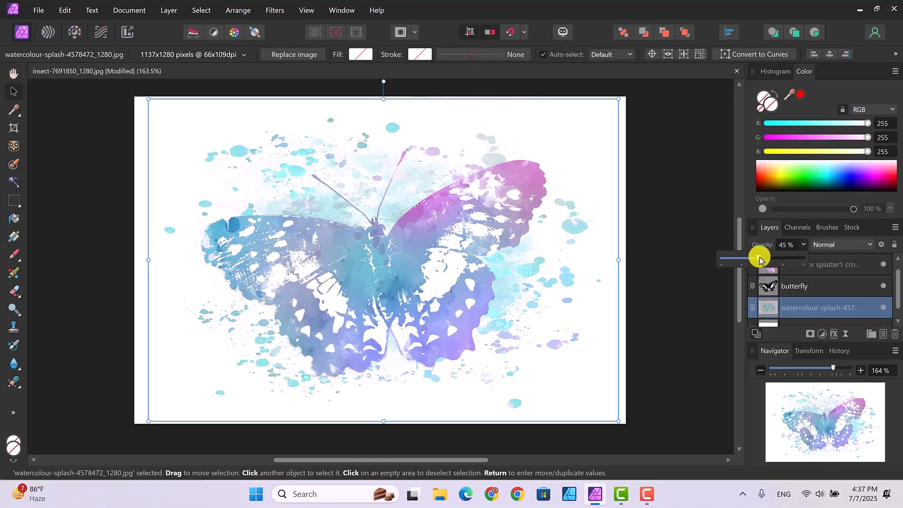
left_click_drag(761, 260, 808, 262)
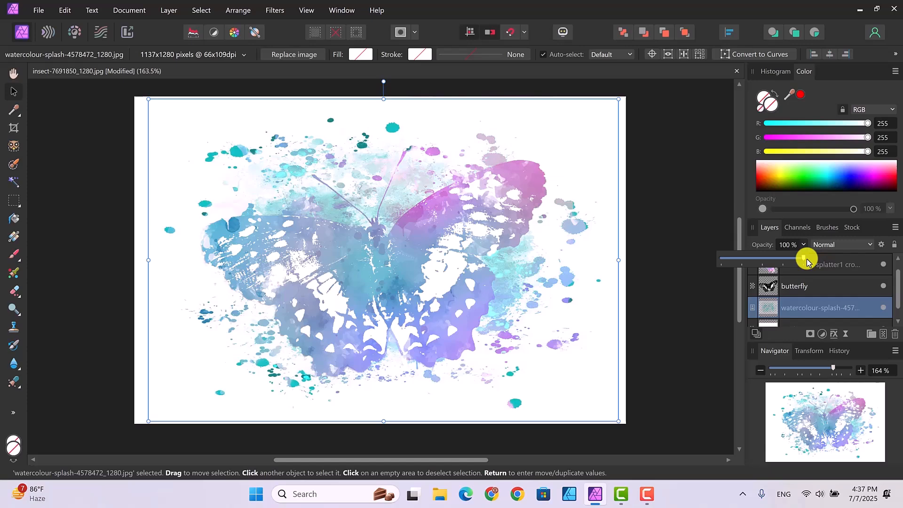
left_click(701, 280)
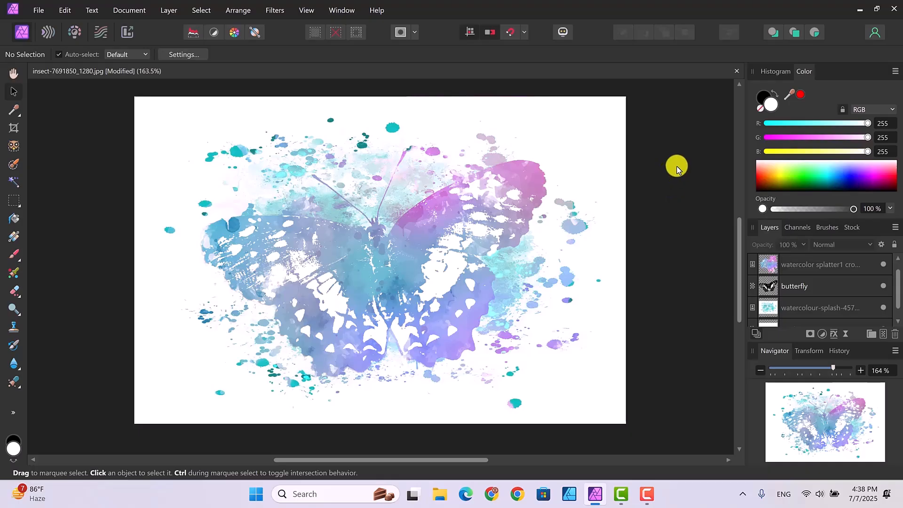
- Place the image watercolor splatter 4 at a small size beside the butterfly's lower left wing and deselect it
left_click(39, 10)
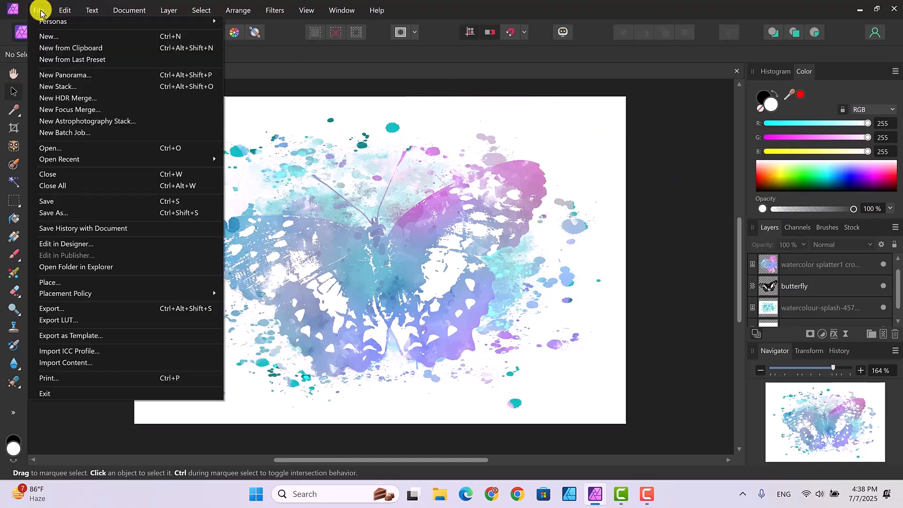
left_click(49, 282)
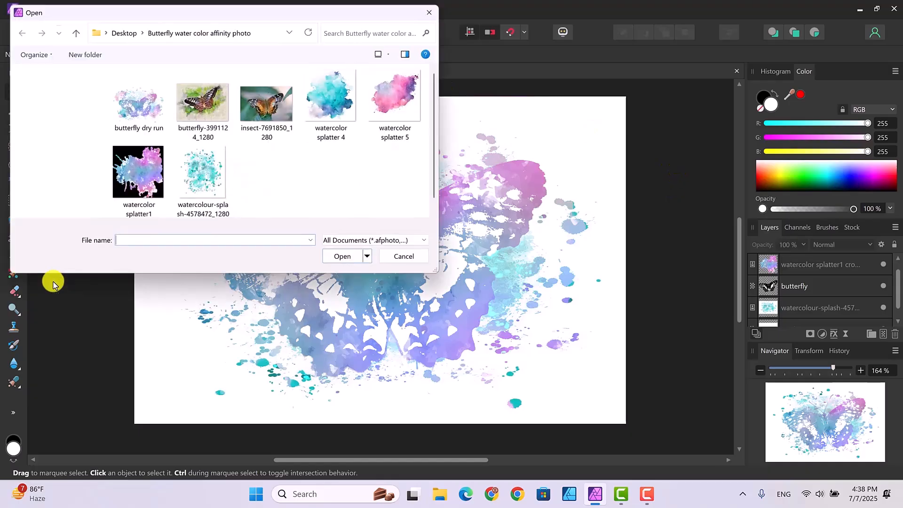
left_click(338, 103)
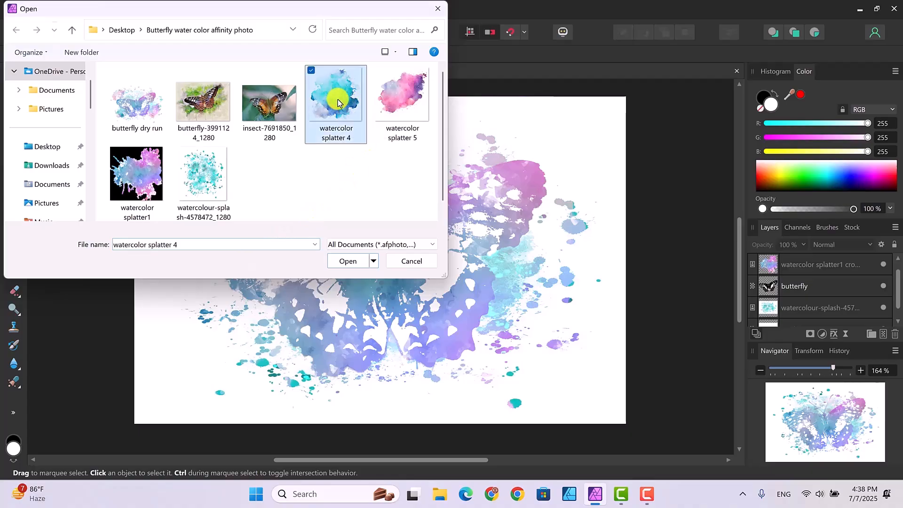
left_click(348, 262)
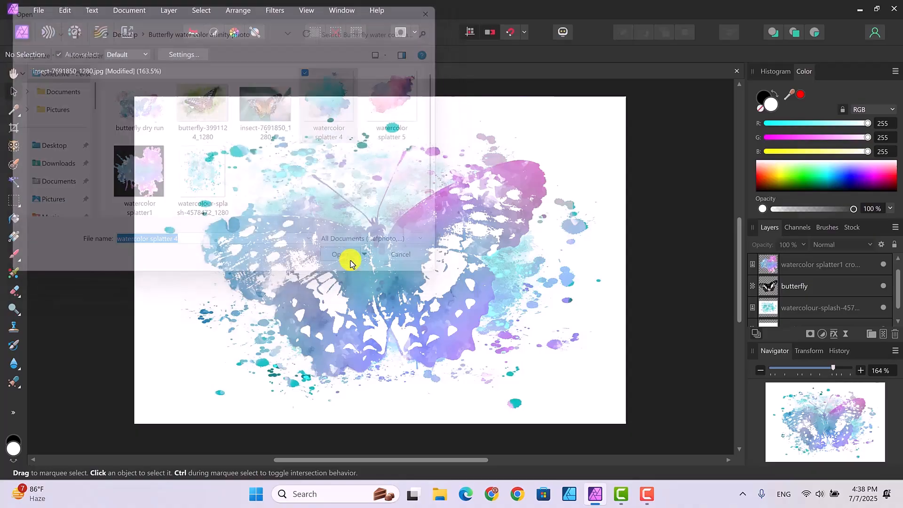
mouse_move(208, 178)
left_mouse_down()
mouse_move(301, 275)
mouse_move(301, 260)
left_mouse_up()
left_click_drag(274, 214, 221, 314)
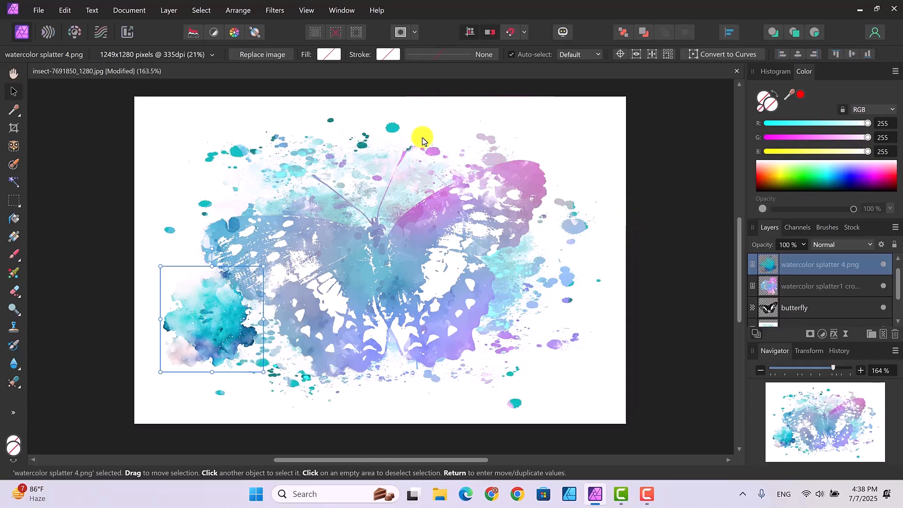
left_click(654, 225)
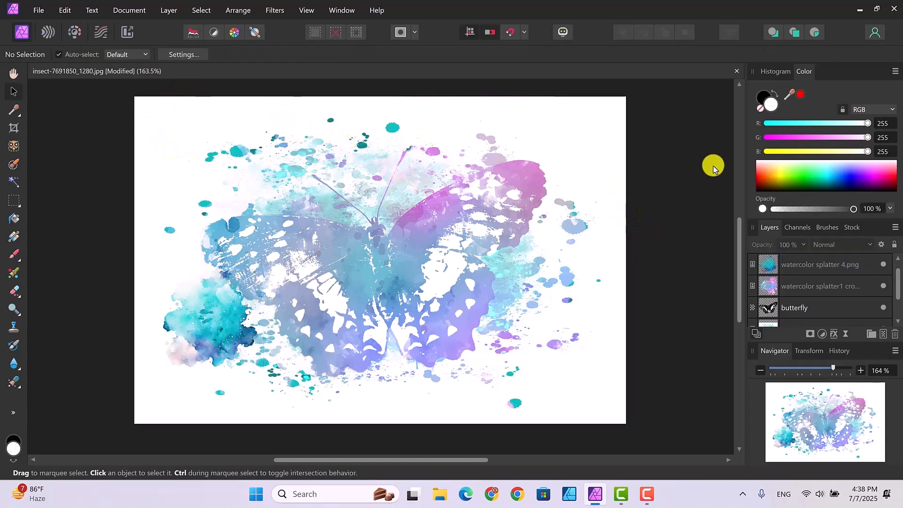
- Set the watercolor splatter 4 layer's blend mode to Multiply and nudge it slightly up and toward the wing
left_click(235, 330)
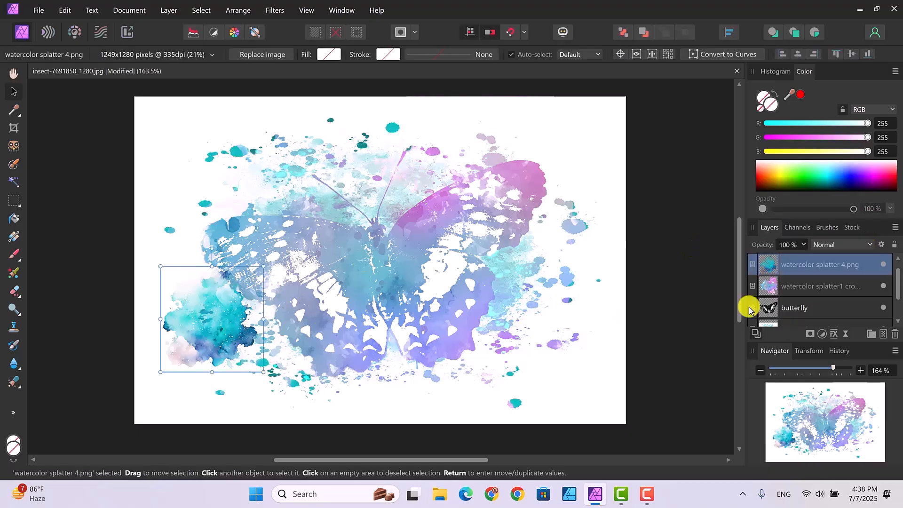
left_click(869, 246)
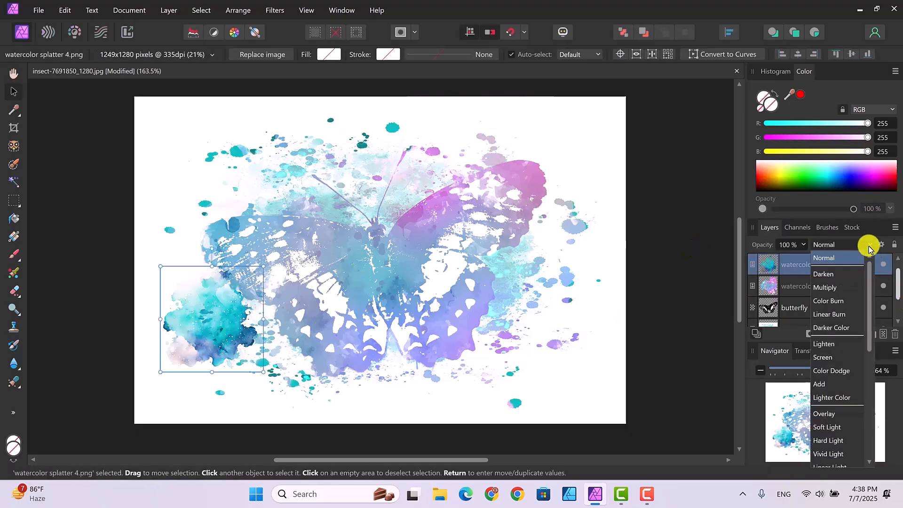
left_click(840, 292)
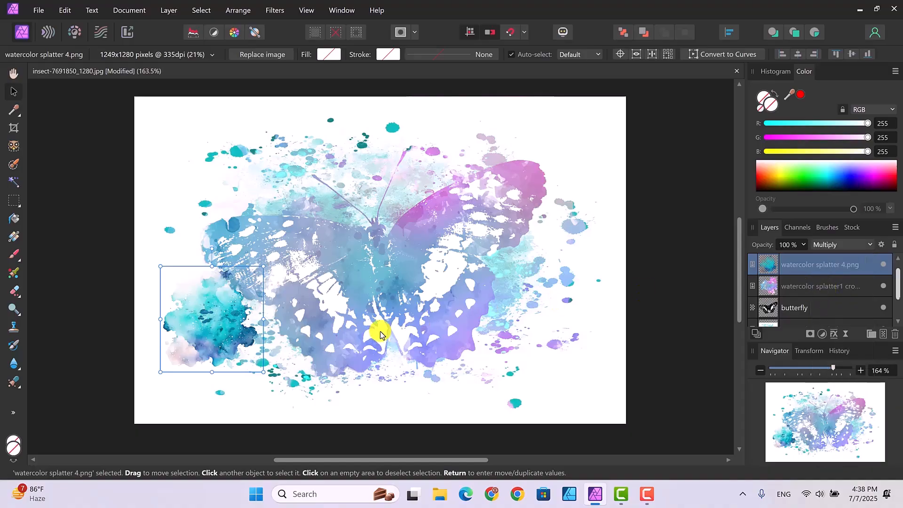
mouse_move(198, 320)
left_mouse_down()
mouse_move(232, 312)
mouse_move(212, 319)
mouse_move(201, 281)
mouse_move(207, 316)
left_mouse_up()
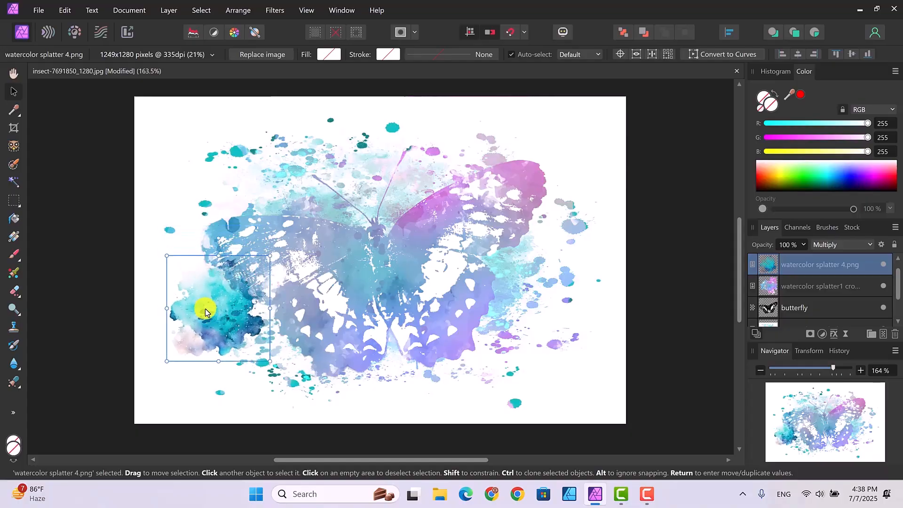
- Place the image watercolor splatter 5 at a small size beside the butterfly's lower right wing
left_click(37, 11)
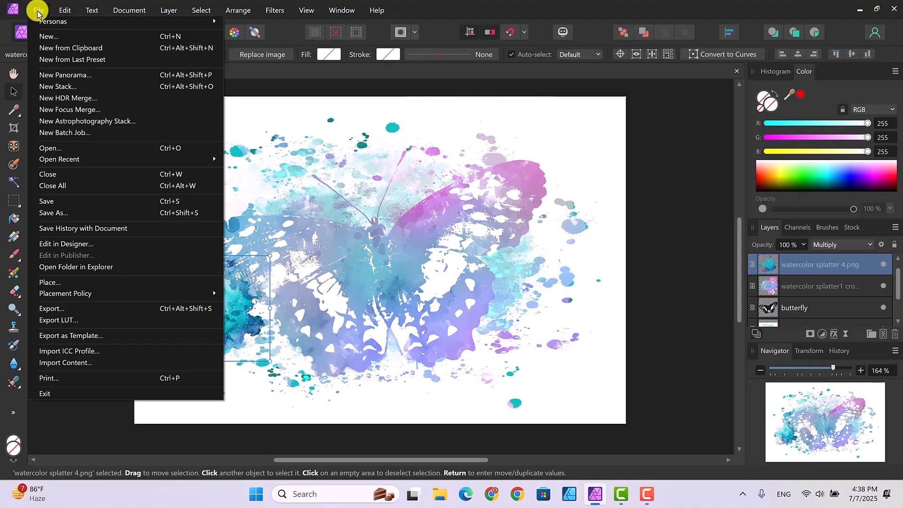
left_click(50, 281)
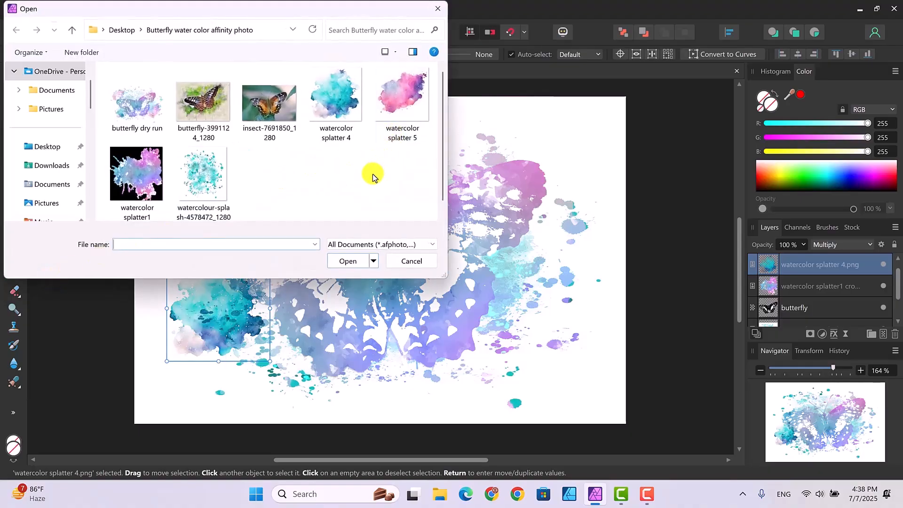
left_click(398, 100)
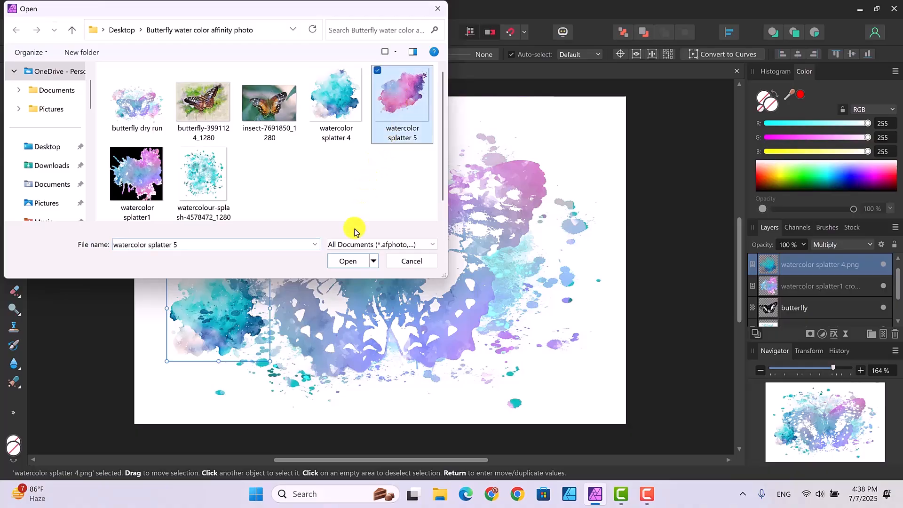
left_click(346, 259)
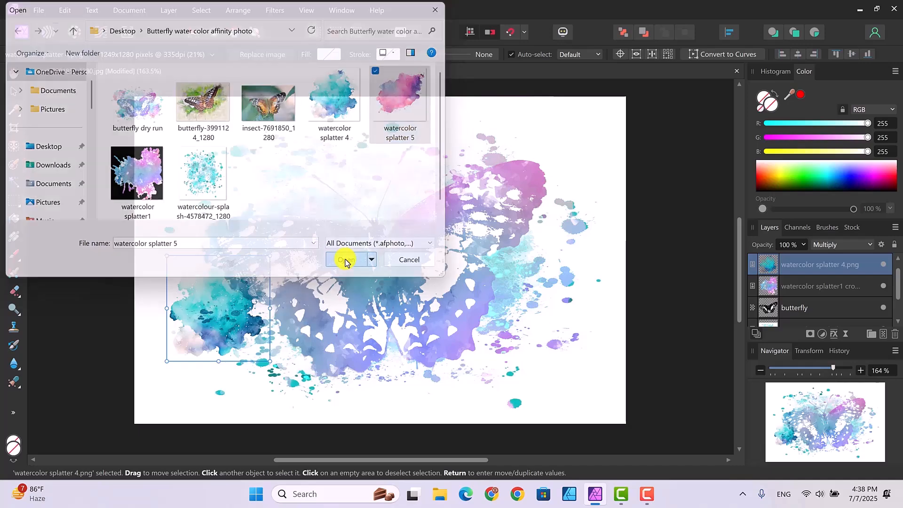
left_click_drag(507, 249, 614, 350)
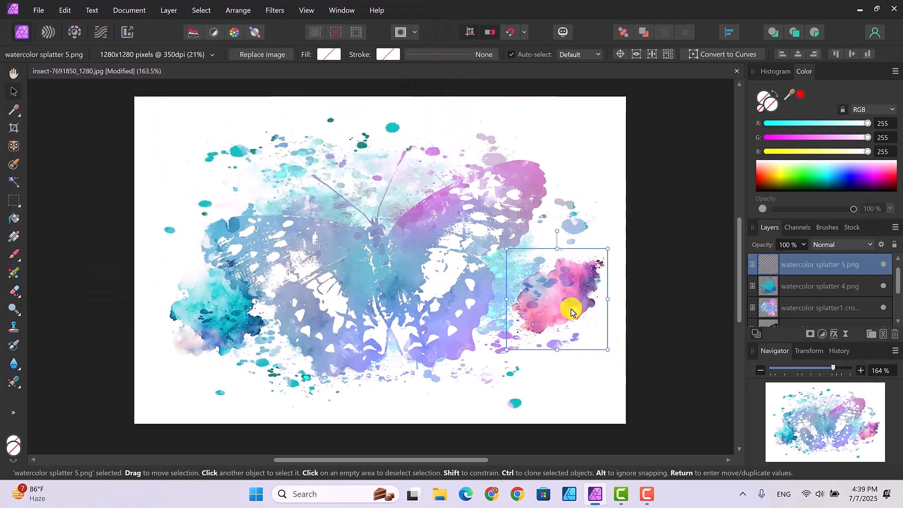
- Move watercolor splatter 5 down against the lower right wing at 18% scale and set its blend mode to Multiply
left_click_drag(572, 312, 553, 350)
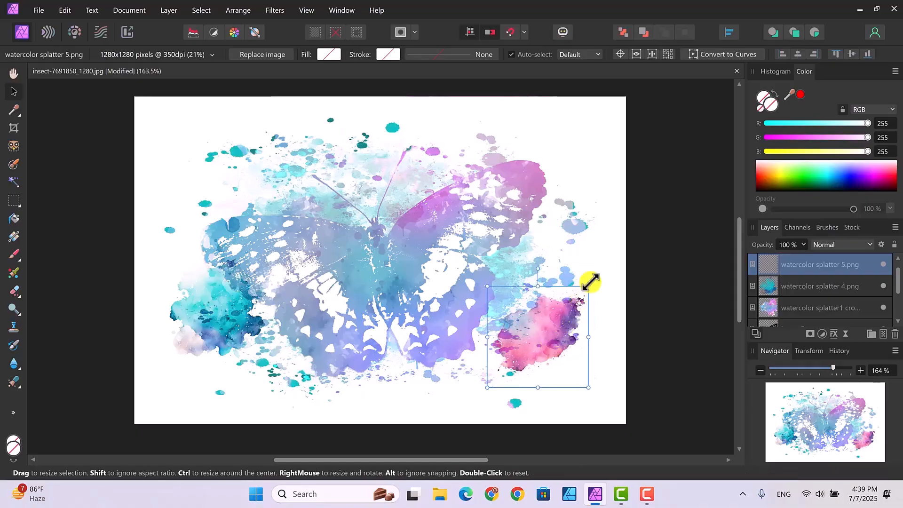
left_click_drag(591, 285, 577, 299)
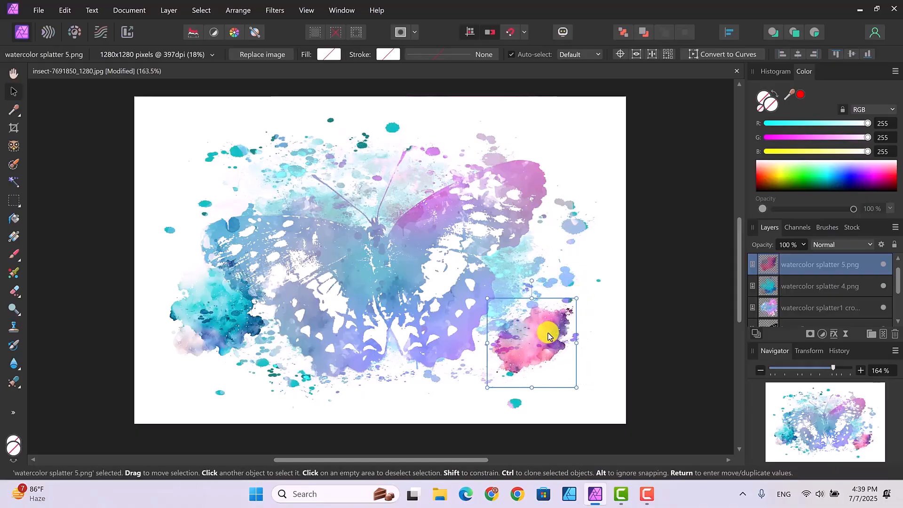
left_click(870, 249)
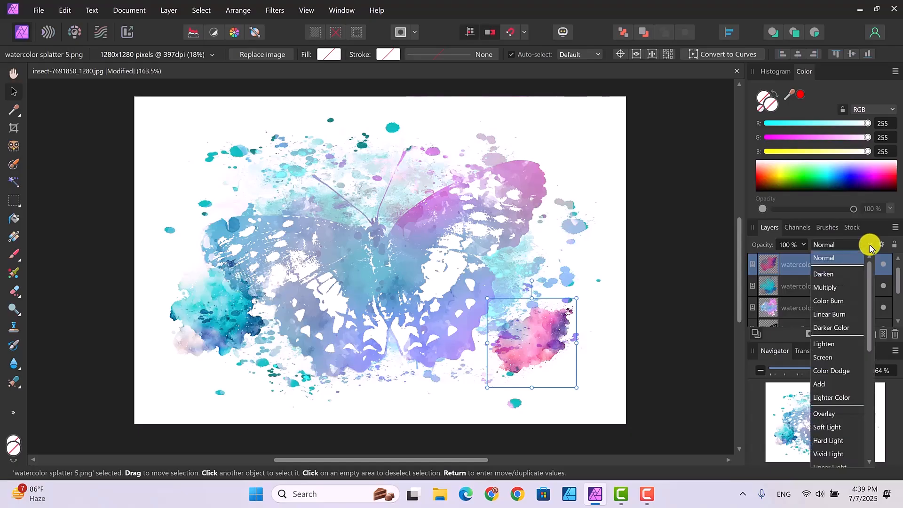
left_click(838, 292)
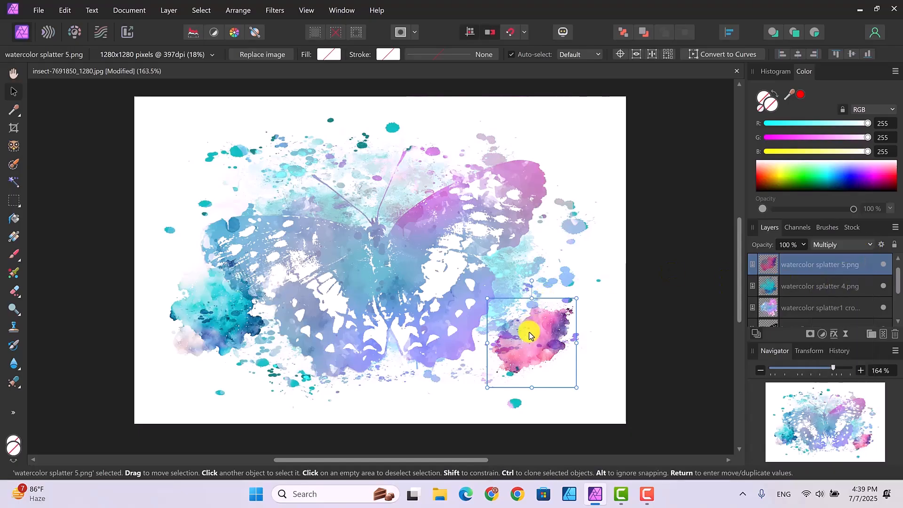
- Nudge watercolor splatter 5 closer to the lower right wing, duplicate it and move the copy beside the upper right wing
mouse_move(529, 332)
left_mouse_down()
mouse_move(525, 320)
mouse_move(516, 326)
left_mouse_up()
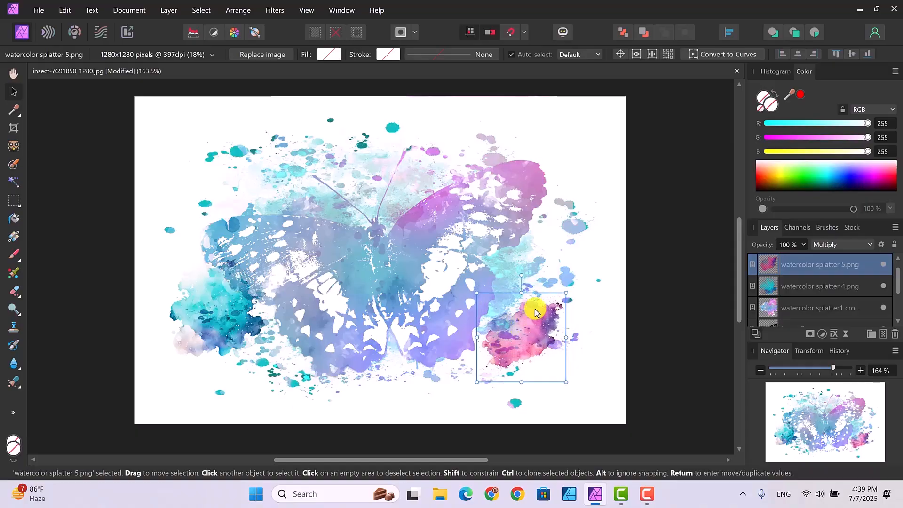
right_click(804, 264)
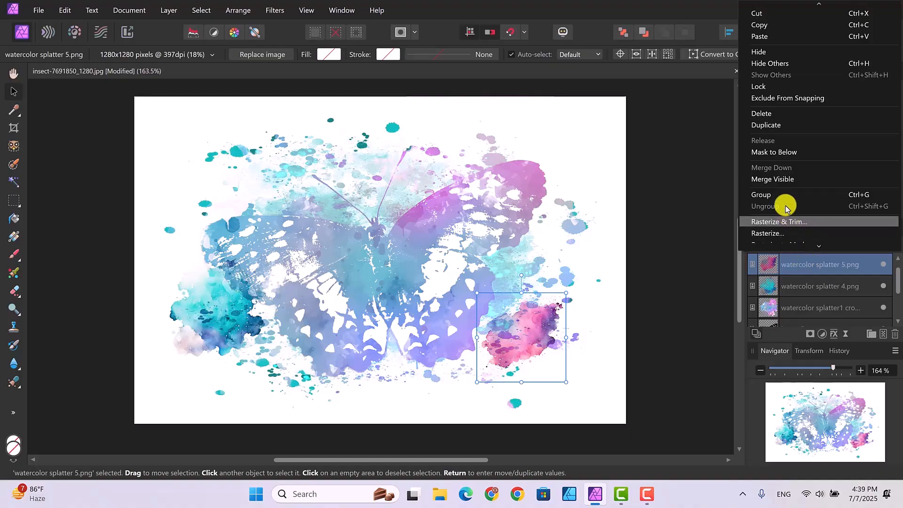
left_click(764, 125)
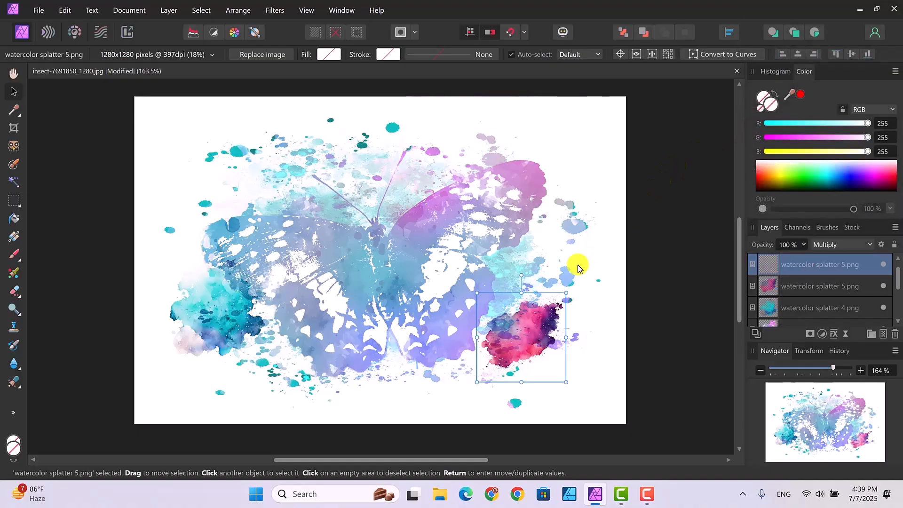
left_click_drag(529, 312, 562, 169)
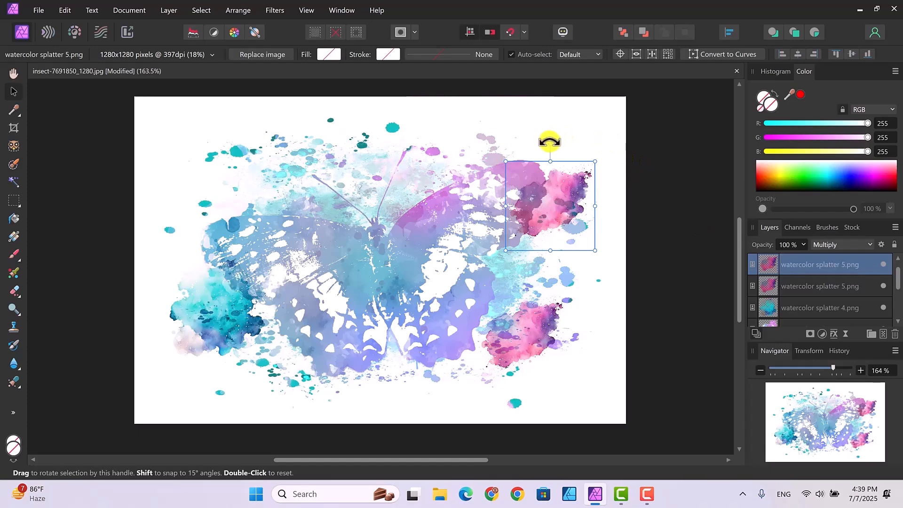
- Rotate the splatter copy clockwise, stretch it slightly and position it over the tip of the upper right wing
left_click_drag(549, 141, 588, 157)
left_click_drag(524, 243, 514, 257)
left_click_drag(541, 222, 546, 186)
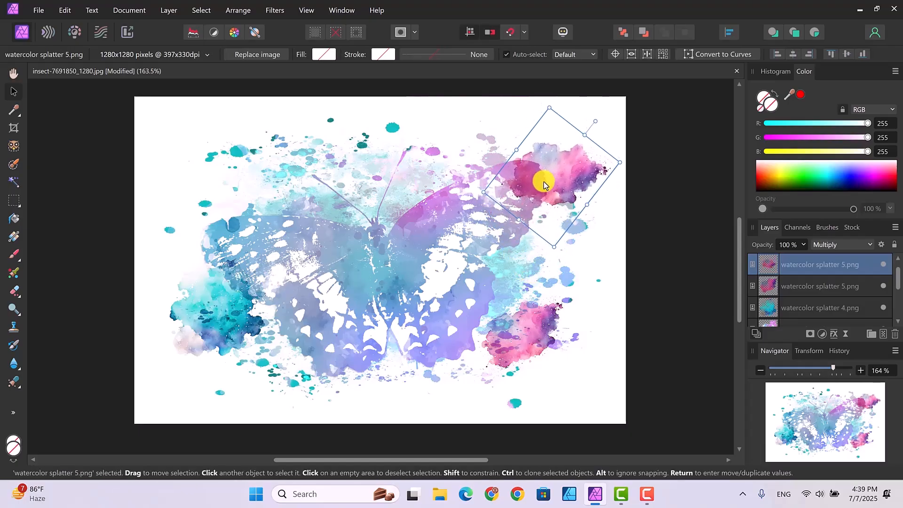
- Enlarge the lower right splatter to 20% and shift both it and watercolor splatter 4 slightly down
left_click(520, 338)
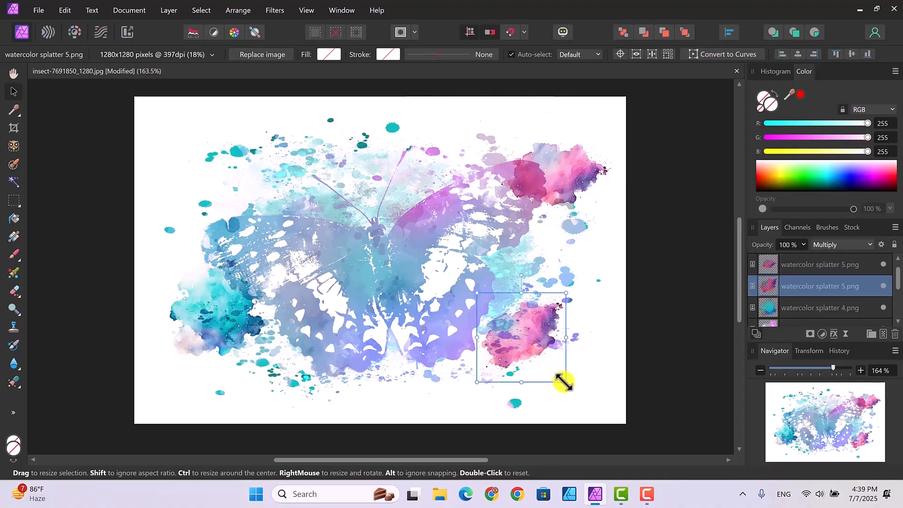
left_click_drag(566, 379, 571, 389)
left_click_drag(539, 359, 532, 369)
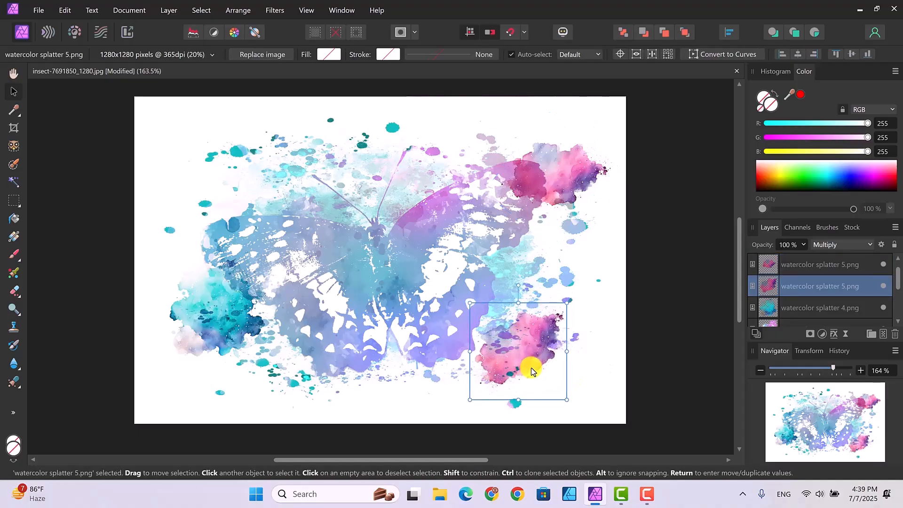
left_click(215, 314)
left_click_drag(213, 309, 208, 332)
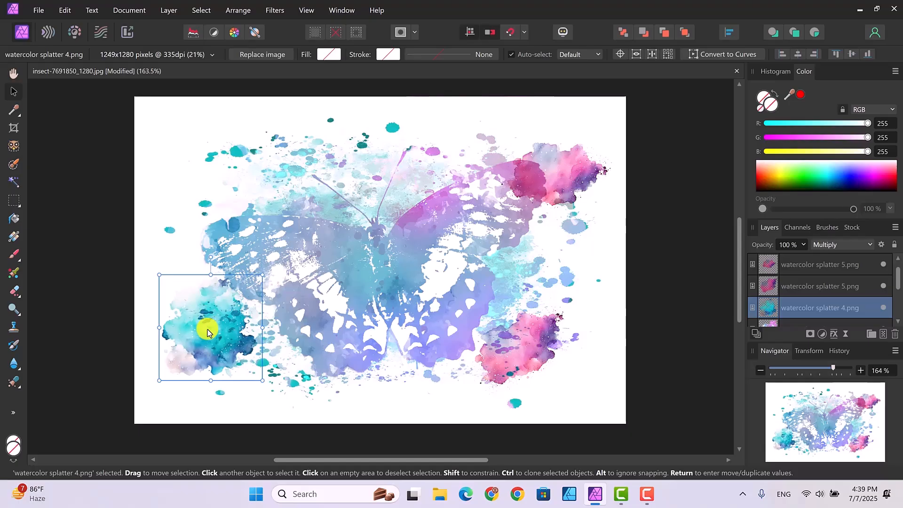
- Nudge the upper right splatter copy slightly down, shrink it to 457x381 dpi and deselect it
mouse_move(554, 177)
left_mouse_down()
mouse_move(568, 219)
mouse_move(196, 182)
mouse_move(559, 174)
mouse_move(558, 183)
left_mouse_up()
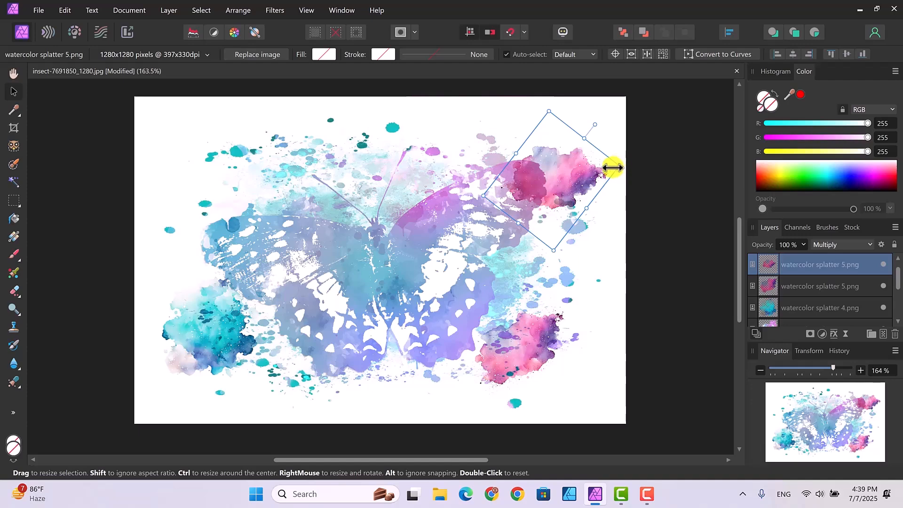
left_click_drag(613, 168, 569, 187)
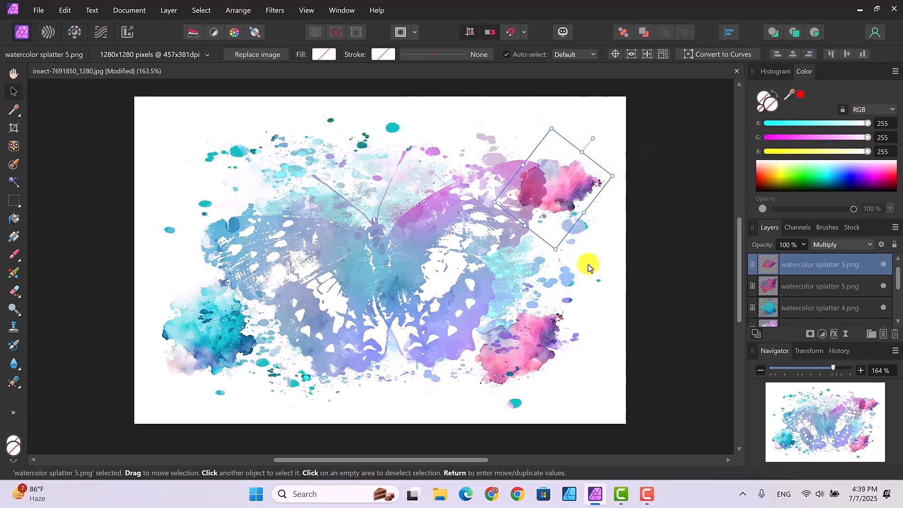
key("Delete")
left_click(641, 299)
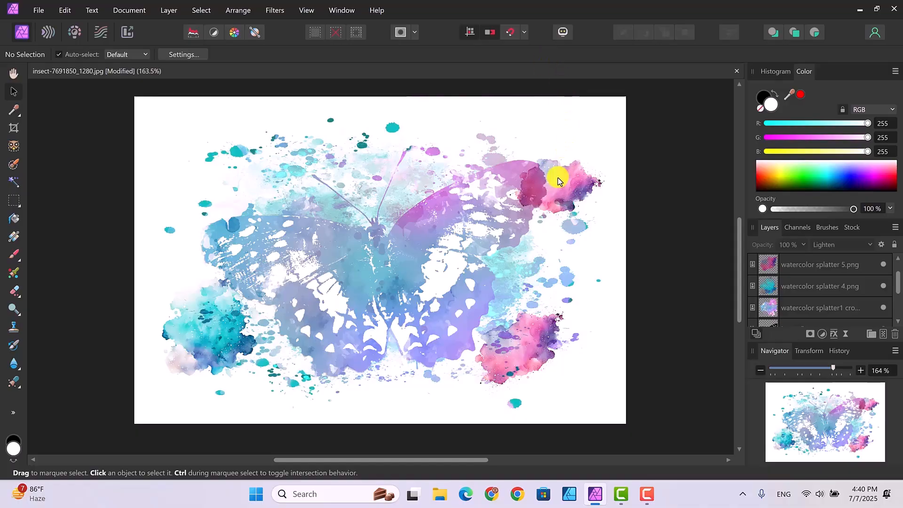
- Lower the opacity of the upper right splatter copy to 65%
key("ctrl+z")
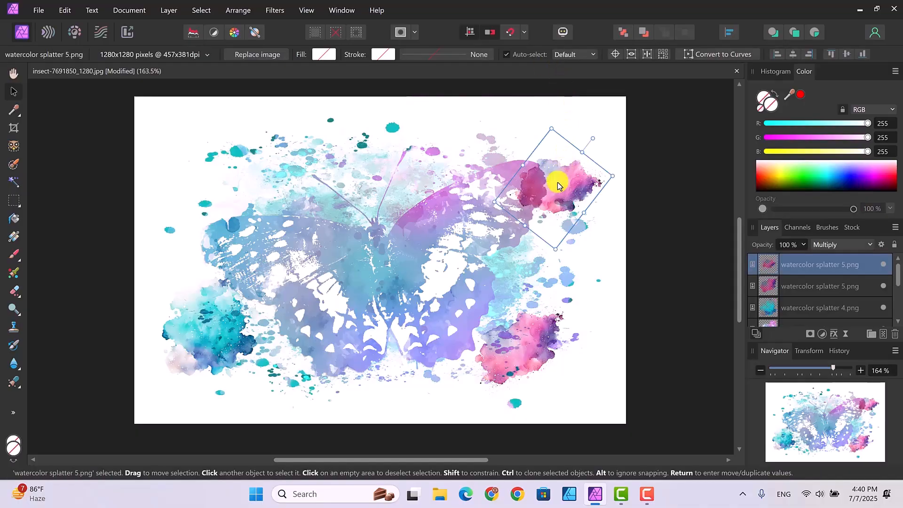
left_click(804, 249)
left_click_drag(803, 257, 776, 265)
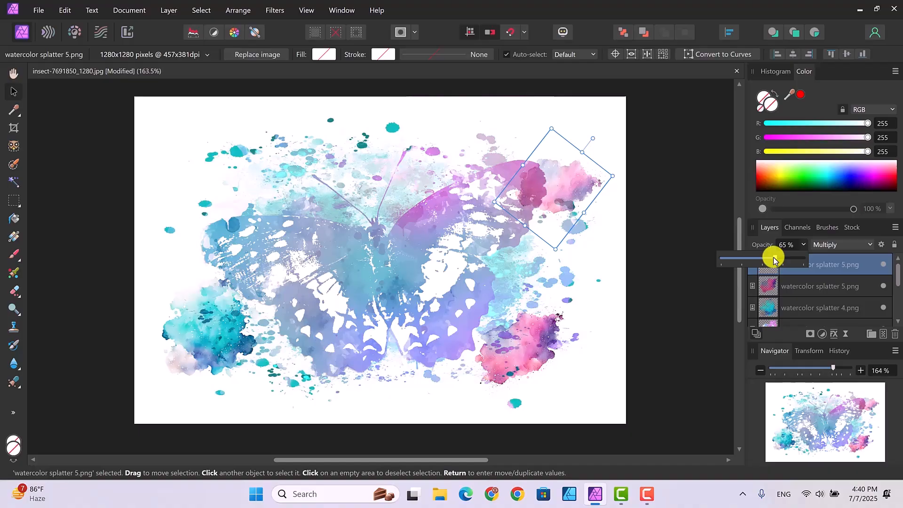
left_click(617, 298)
- Set the opacity of the lower right watercolor splatter 5 to 79% and deselect it
left_click(530, 343)
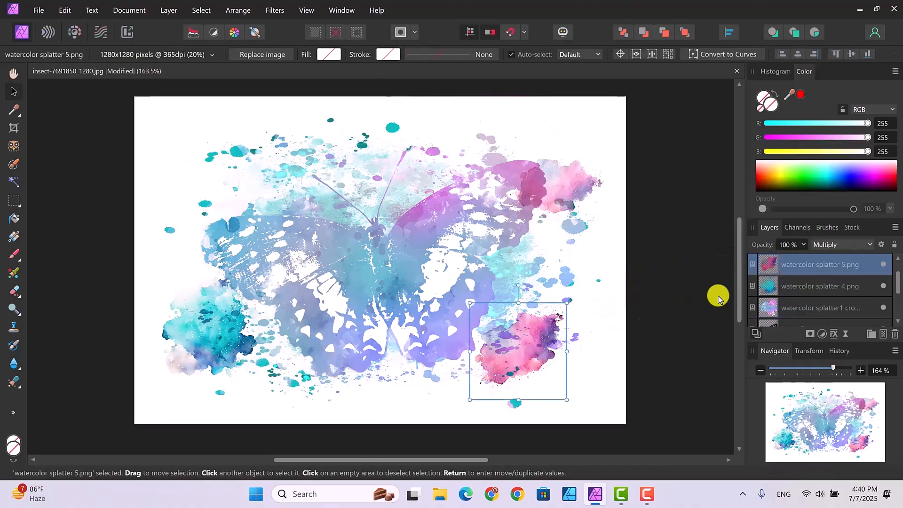
left_click(804, 245)
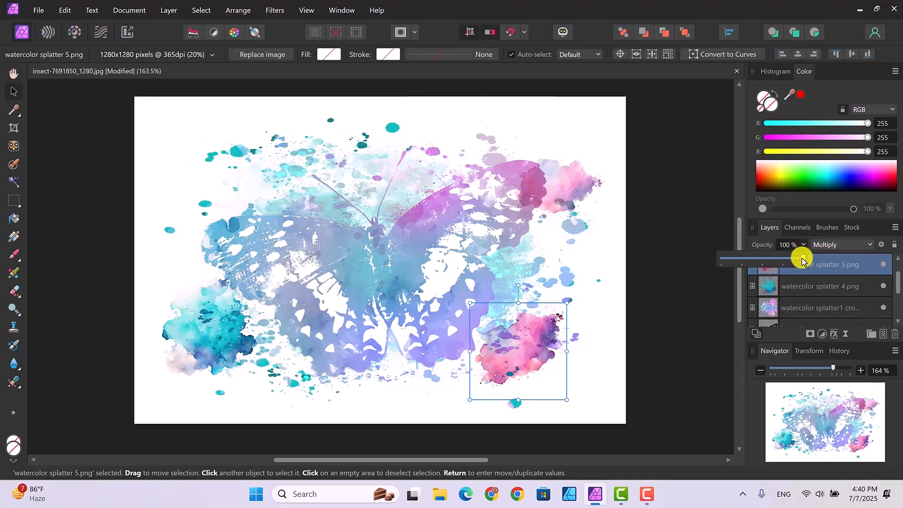
left_click_drag(804, 260, 790, 260)
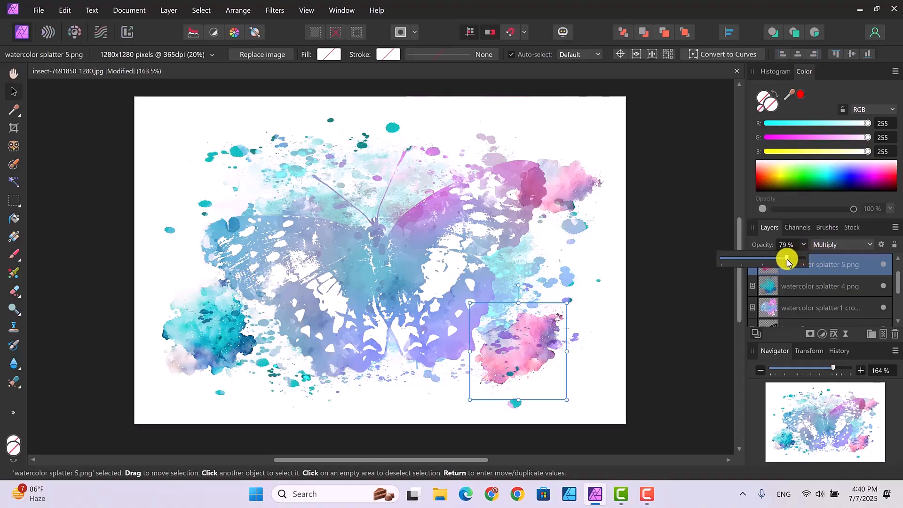
left_click(599, 329)
left_click(672, 293)
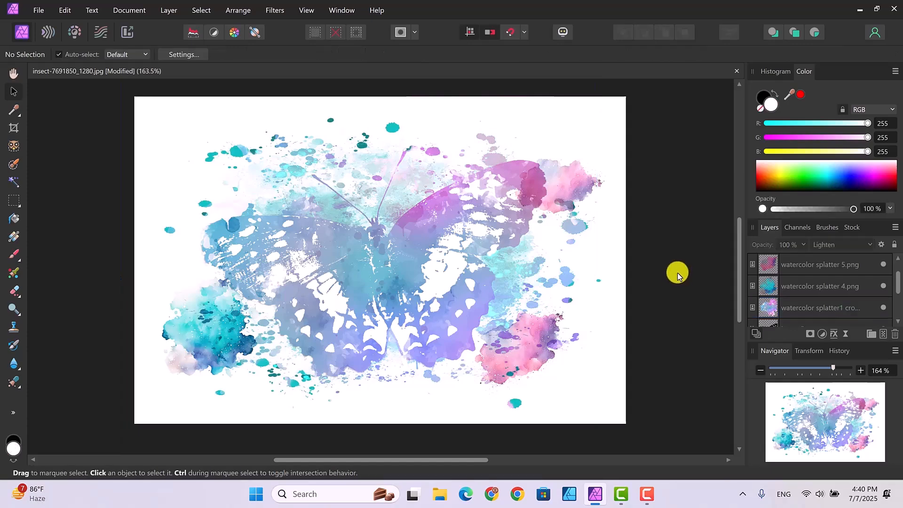
- Raise the opacity of the upper right splatter copy and deselect everything
left_click(573, 184)
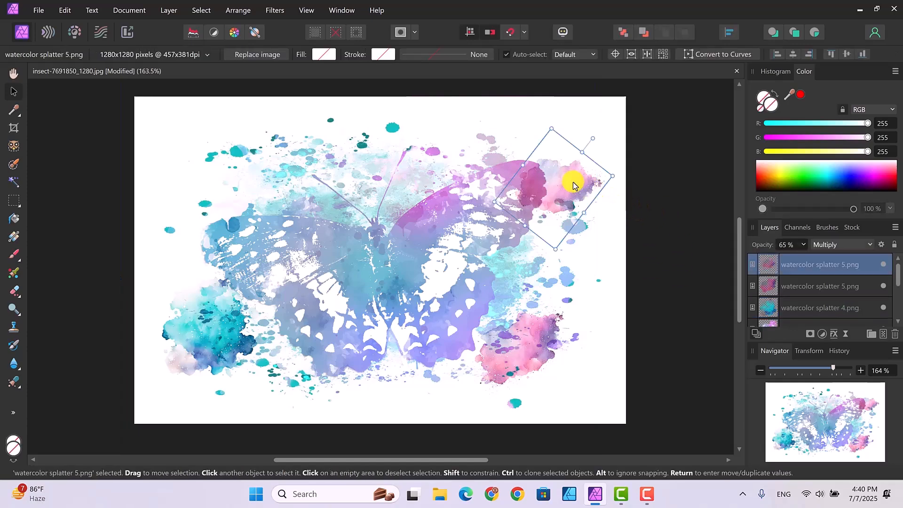
left_click(807, 248)
left_click_drag(803, 256, 832, 259)
left_click(608, 263)
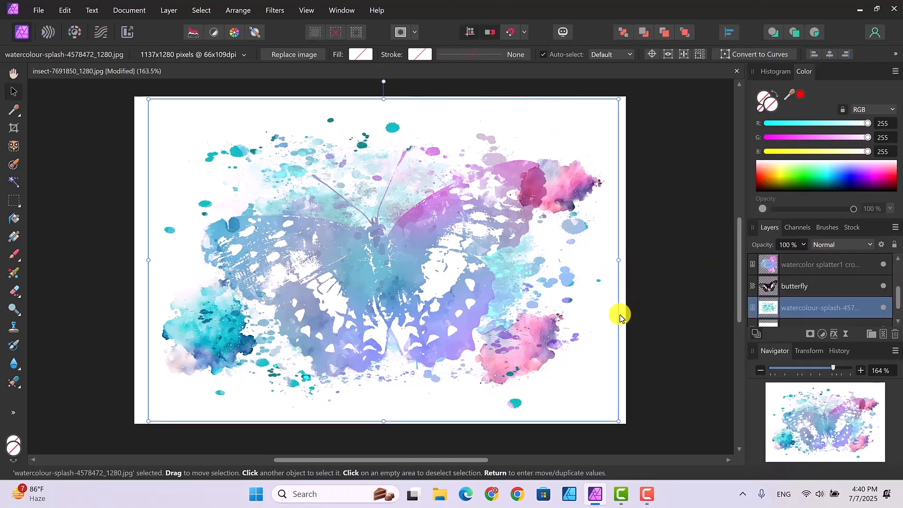
left_click(651, 289)
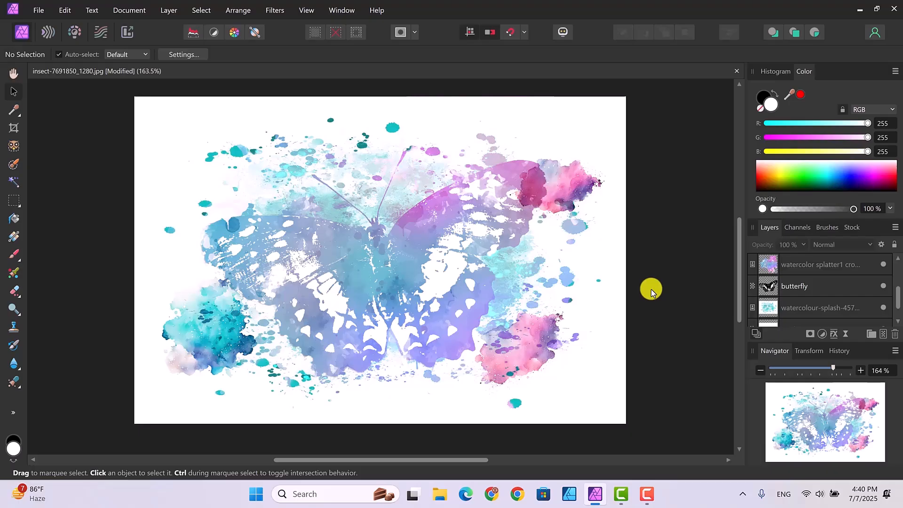